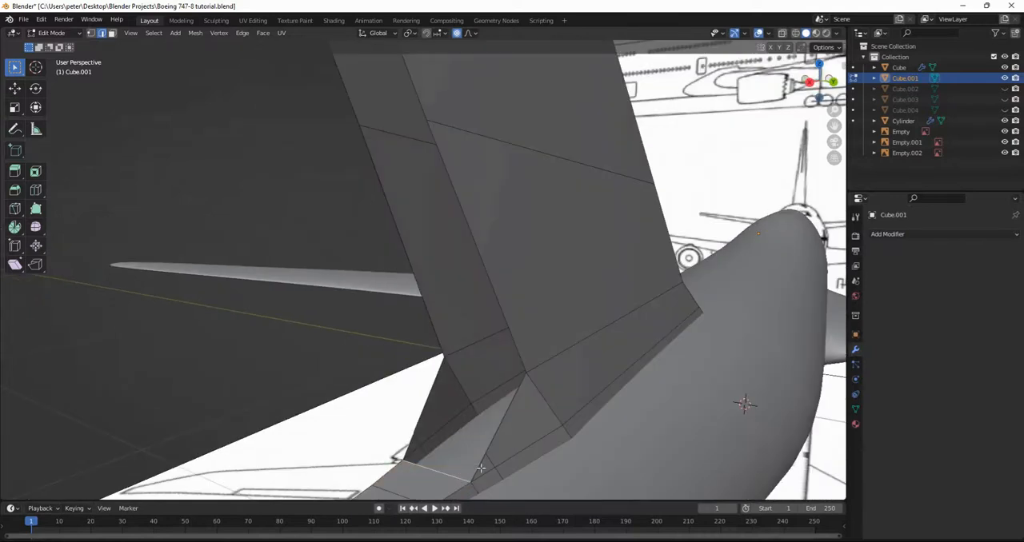
Fill the open rear faces of the tail fin's cutout, from the lower notch up along the long edge.
key("f")
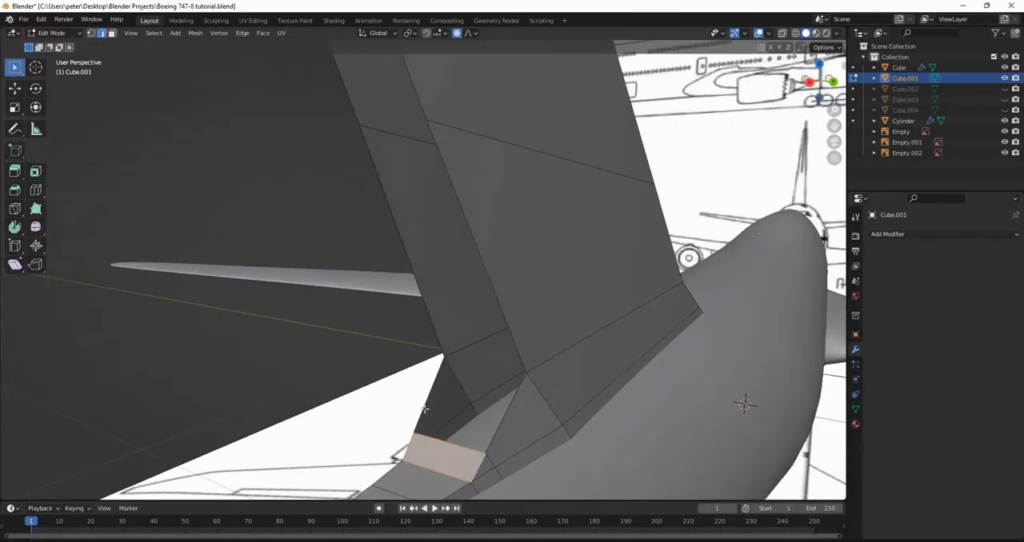
left_click(426, 410)
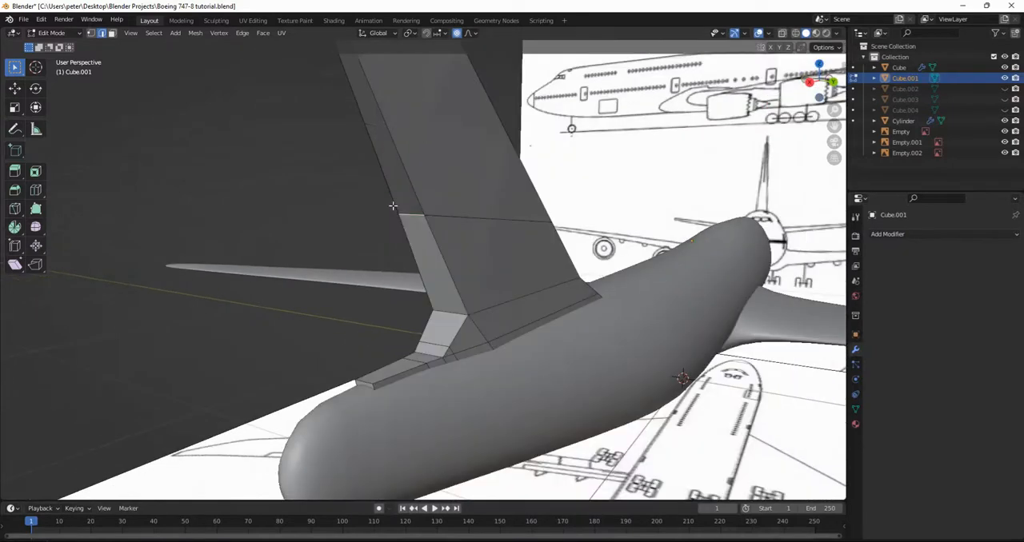
left_click(395, 207)
left_click(422, 198, "shift")
key("f")
Fill the first open face on the underside of the fin tip's overhang, next to the long rear face.
middle_click_drag(442, 232, 526, 222)
middle_click_drag(517, 159, 496, 294)
scroll(501, 302, "up", 3)
middle_click_drag(480, 244, 402, 334, "shift")
scroll(453, 295, "up", 3)
scroll(480, 274, "down", 1)
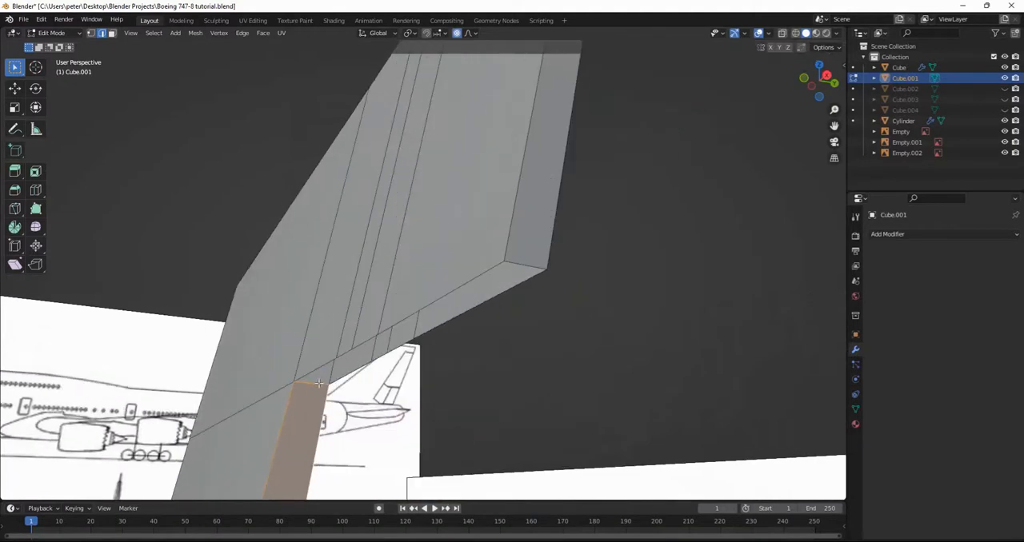
left_click(315, 383)
left_click(359, 370)
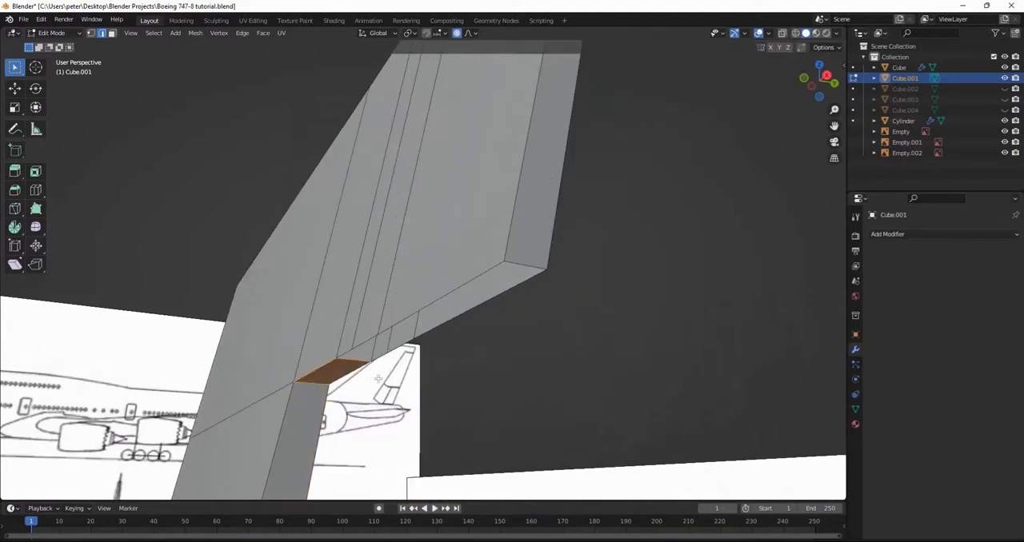
Fill the remaining open faces along the underside of the fin tip's overhang, between its two sides.
middle_click_drag(378, 379, 395, 366)
scroll(379, 377, "up", 1)
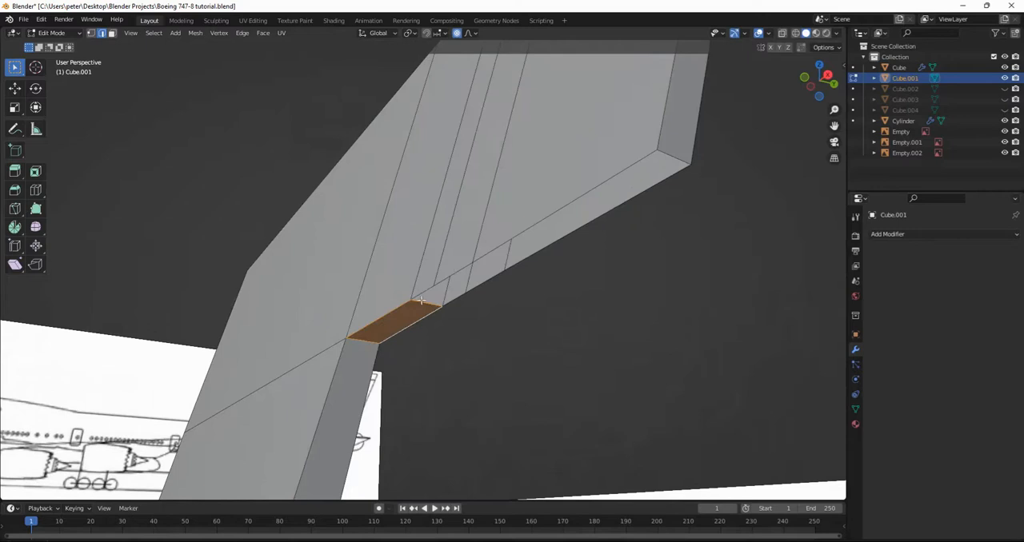
left_click(422, 301)
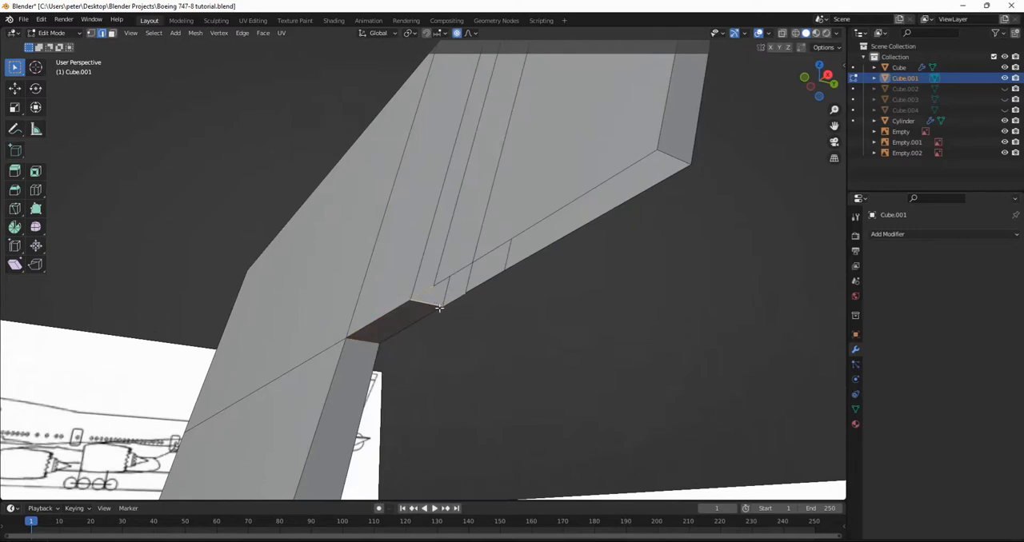
left_click(439, 307)
left_click(443, 293)
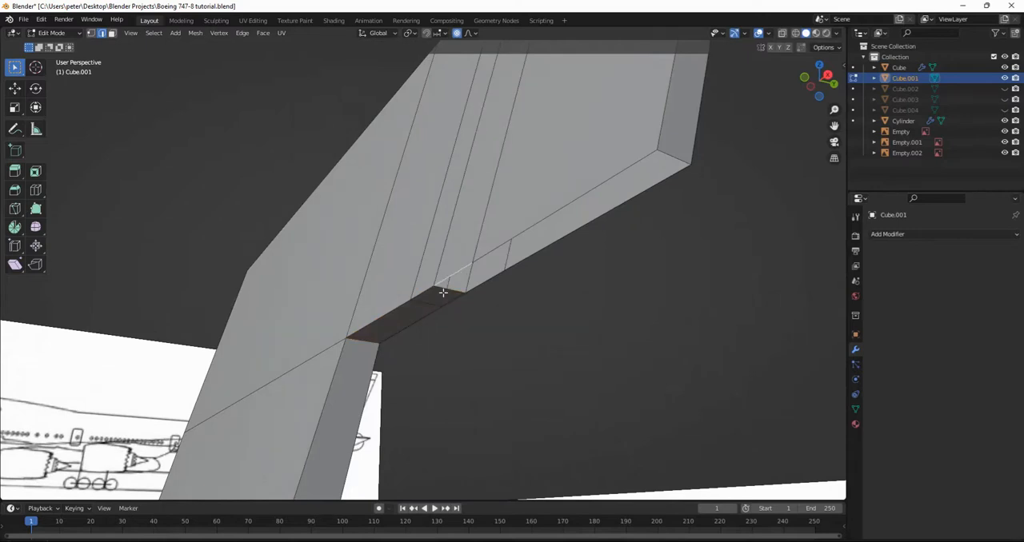
key("f")
left_click(489, 265)
left_click(504, 244, "shift")
left_click(526, 255, "shift")
key("f")
Dissolve the two rearmost redundant edges running across the side of the fin tip.
scroll(532, 303, "down", 4)
middle_click_drag(533, 304, 528, 342)
scroll(565, 314, "up", 3)
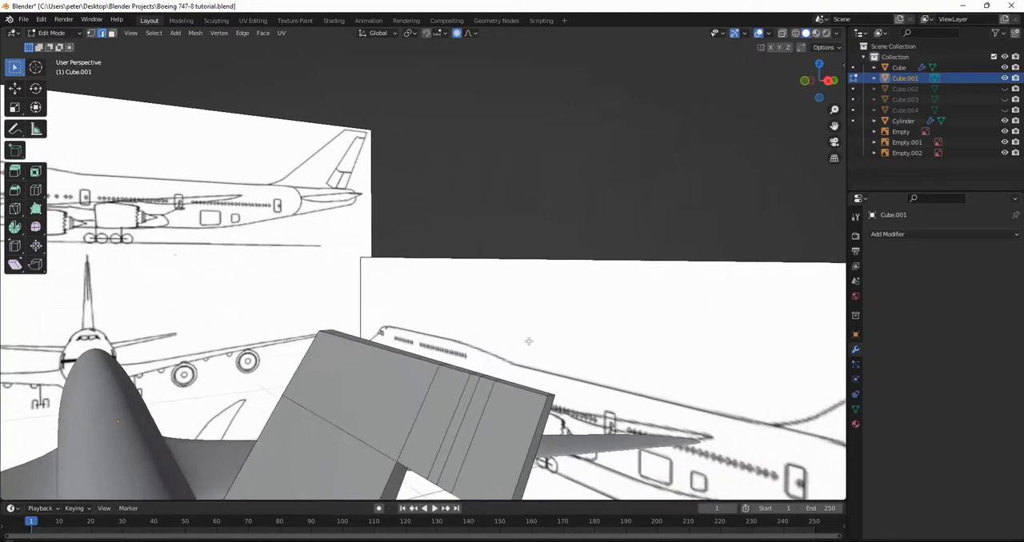
left_click(484, 408)
key("x")
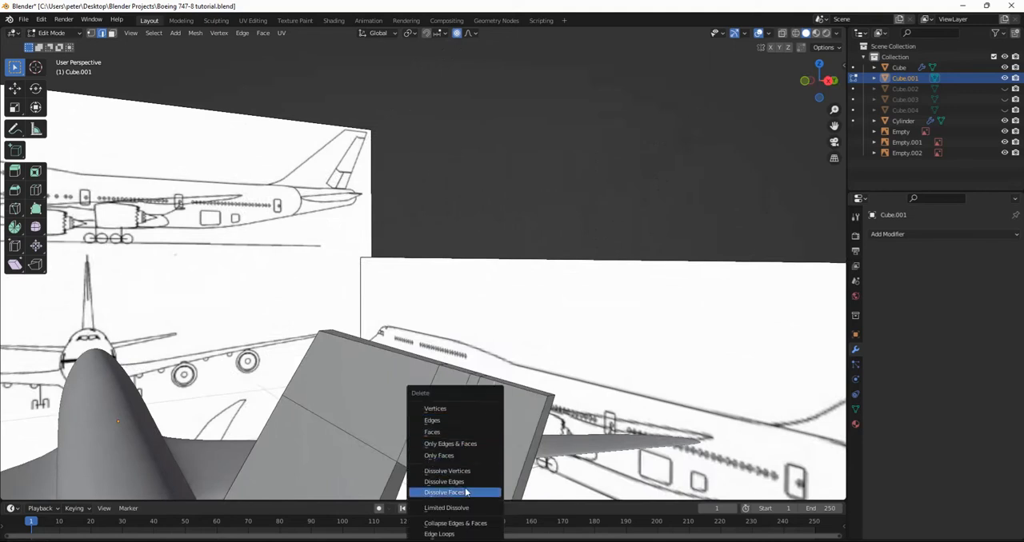
left_click(464, 483)
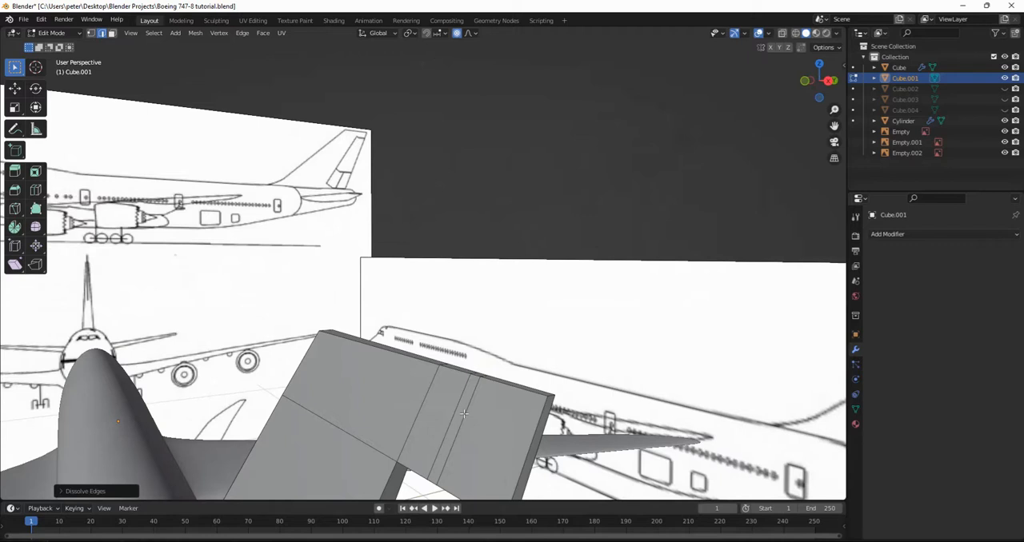
left_click(464, 414)
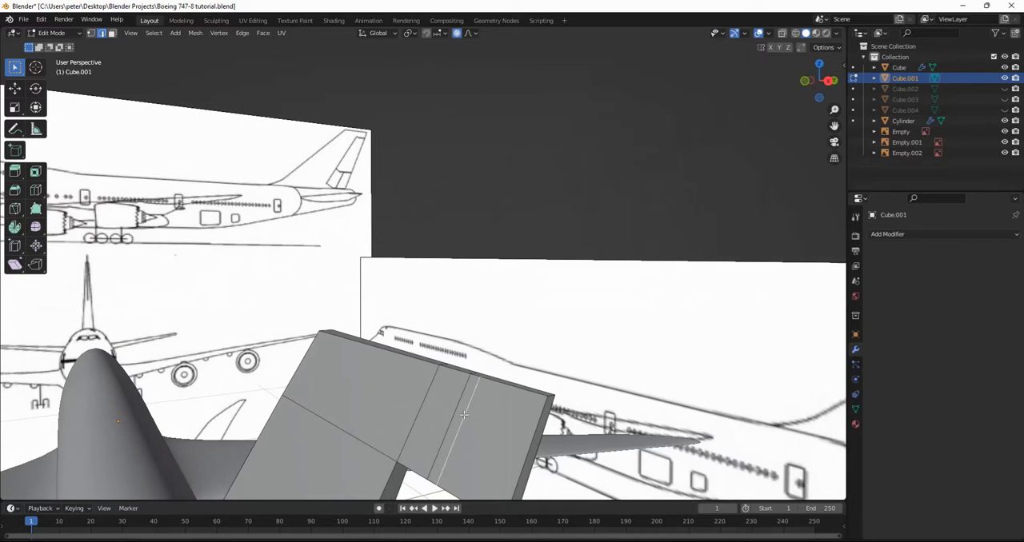
key("x")
left_click(464, 411)
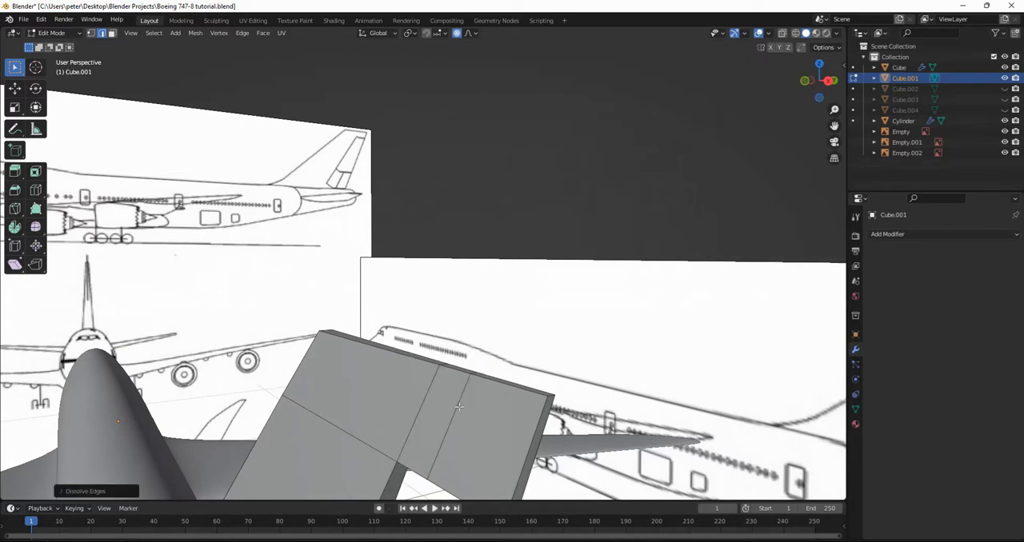
Dissolve the remaining redundant edges on the fin's side surfaces.
left_click(458, 407)
key("x")
left_click(458, 402)
middle_click_drag(458, 402, 357, 408)
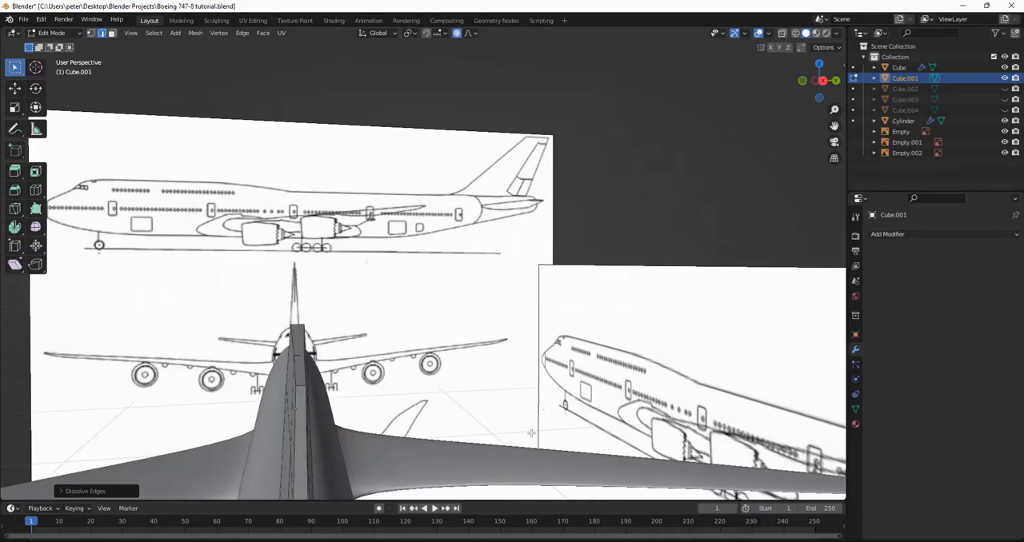
scroll(592, 362, "down", 3)
key("x")
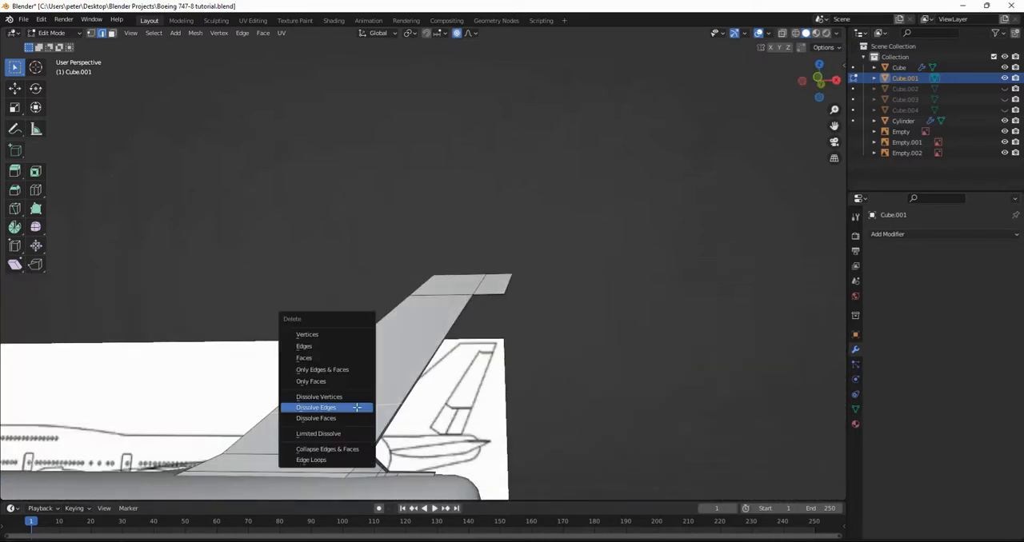
left_click(357, 408)
Narrow the end face at the rear base of the tail fin along the Y axis.
middle_click_drag(357, 408, 383, 311)
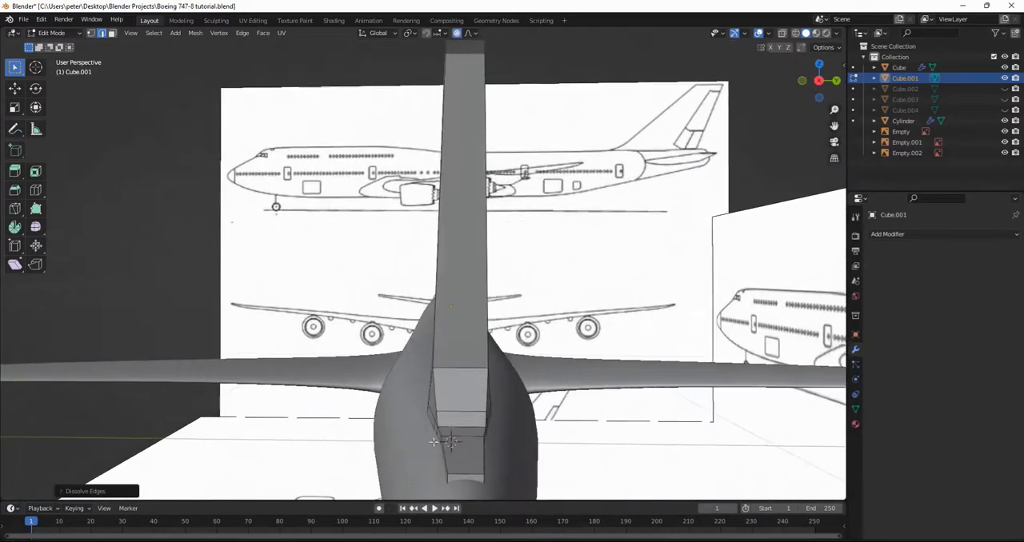
key("3")
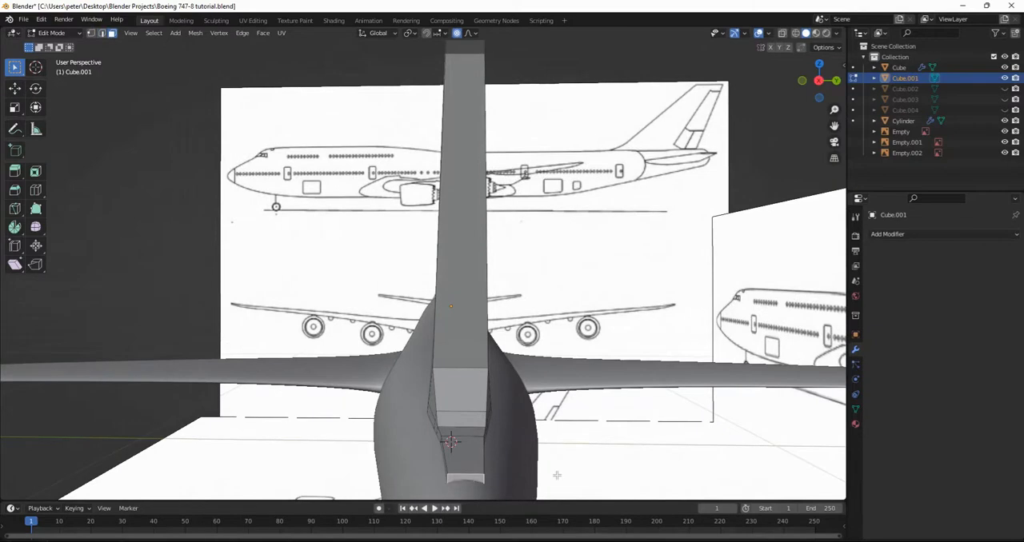
key("s")
right_click(559, 475)
key("s")
key("y")
left_click(508, 470)
middle_click_drag(517, 468, 557, 365)
Finish editing the fin, unhide all parts, and hide Cube.001, Cube.003 and Cube.004 to isolate the lower rudder's forward section.
key("Tab")
scroll(561, 288, "down", 4)
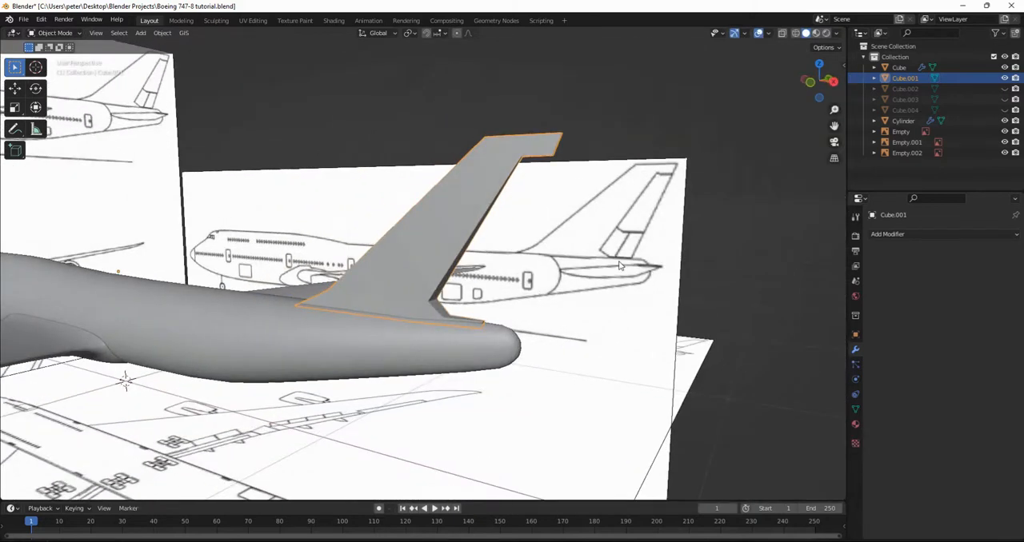
key("alt+h")
left_click(741, 258)
scroll(440, 378, "up", 4)
mouse_move(552, 333)
middle_mouse_down()
mouse_move(542, 334)
mouse_move(551, 338)
middle_mouse_up()
left_click(549, 335)
left_click(578, 246, "shift")
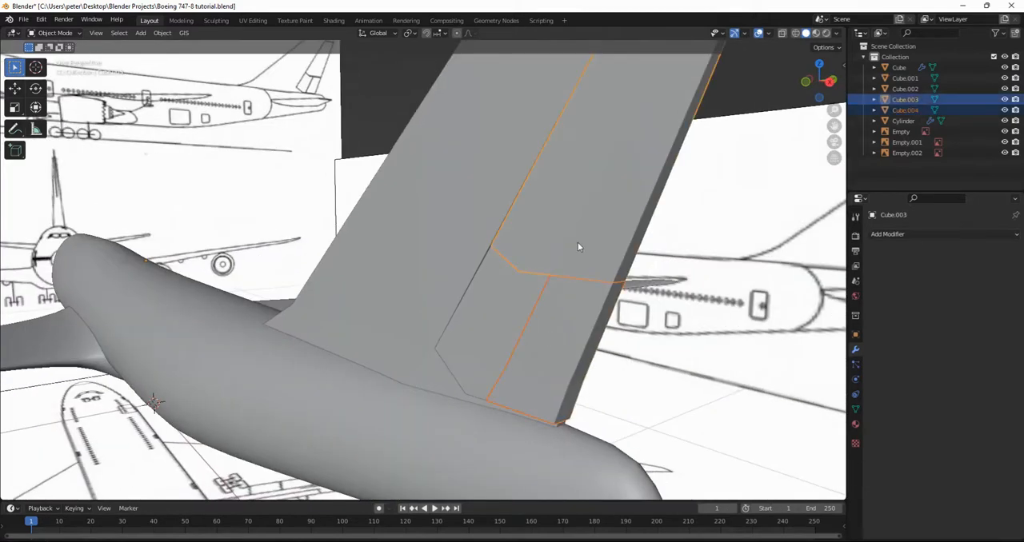
left_click(468, 234, "shift")
key("h")
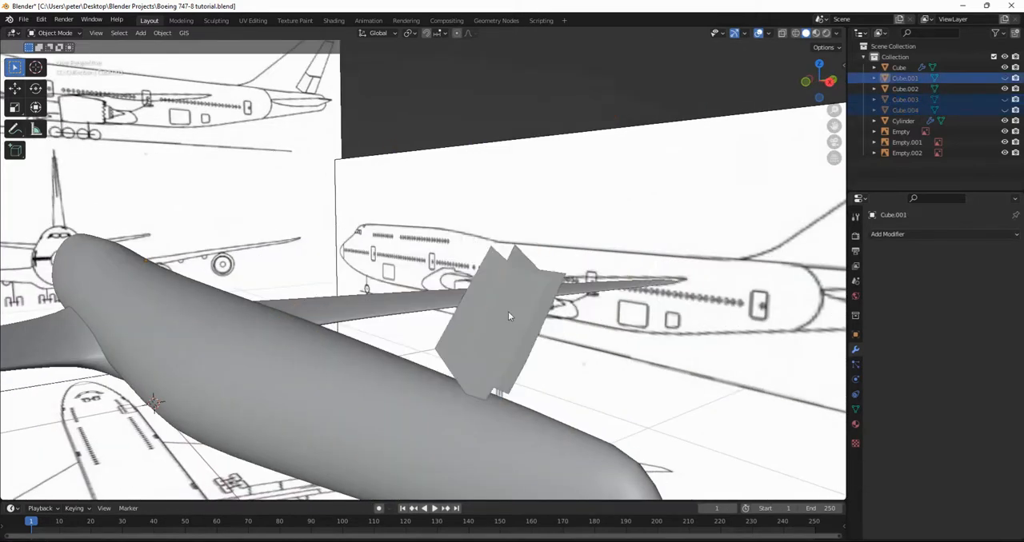
Edit the lower rudder's forward section (Cube.002) and dissolve its redundant edge.
left_click(534, 336)
middle_click_drag(536, 336, 343, 361)
key("Tab")
left_click(325, 380)
middle_click_drag(333, 317, 399, 443)
left_click(410, 407, "shift")
key("x")
left_click(414, 393)
Fill the two open faces forming the V-shaped top of the lower rudder's forward section.
middle_click_drag(414, 394, 342, 323)
left_click(364, 283)
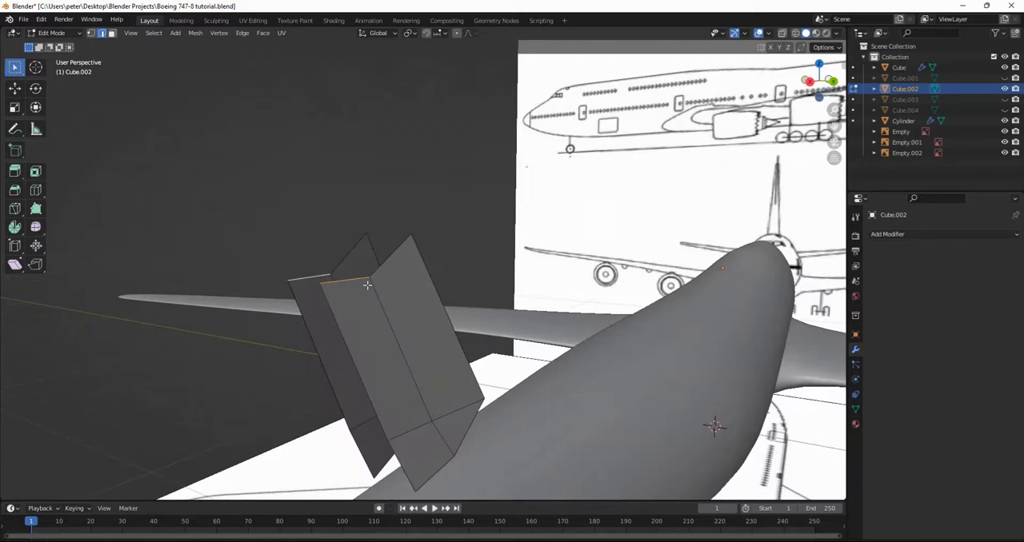
key("f")
left_click(320, 317)
left_click(346, 333)
key("f")
Fill the long front face and the adjoining lower front face of the lower rudder's forward section.
middle_click_drag(472, 347, 329, 328)
left_click(315, 250)
left_click(357, 244, "shift")
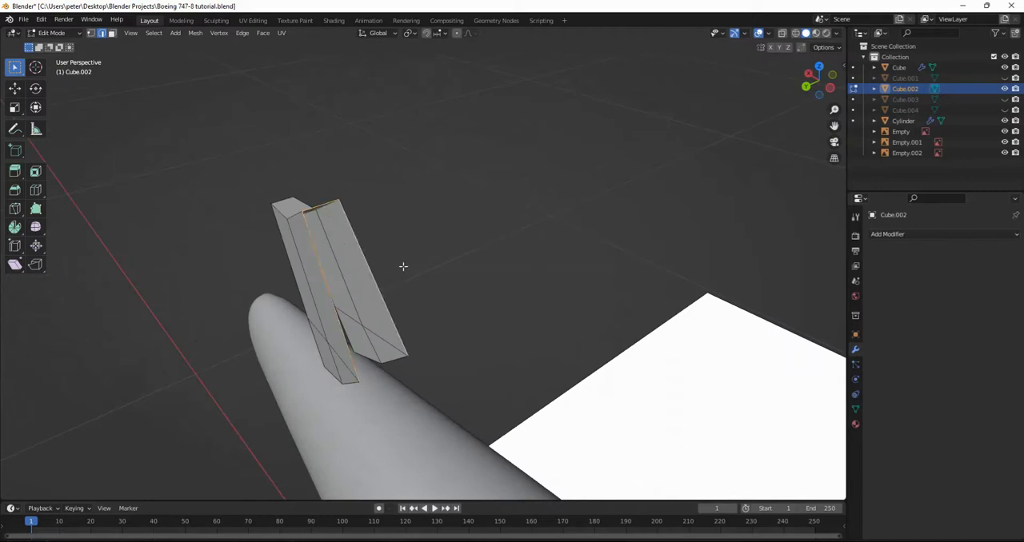
key("f")
middle_click_drag(412, 286, 408, 325)
left_click(366, 400)
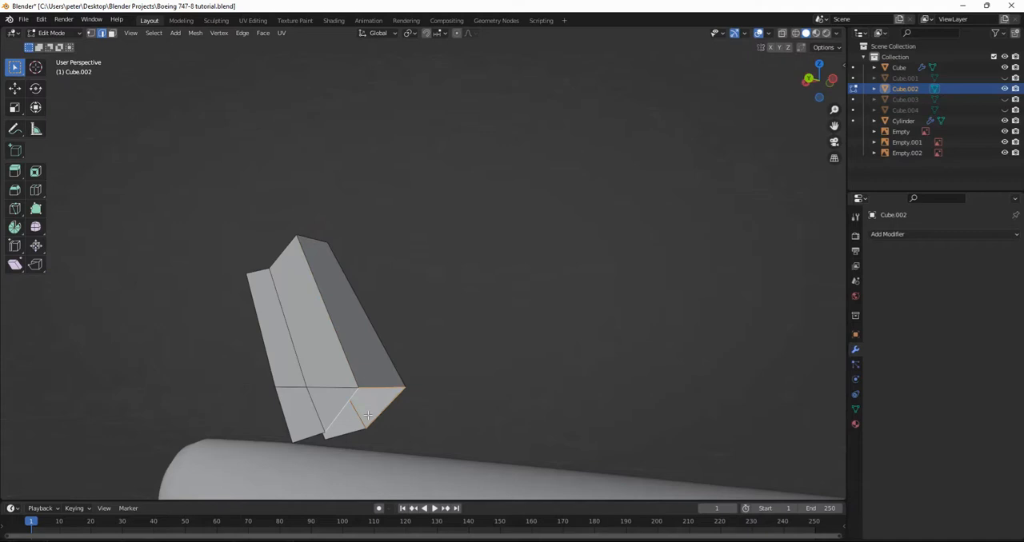
key("f")
Fill the open bottom faces of the lower rudder's forward section.
middle_click_drag(413, 391, 471, 366)
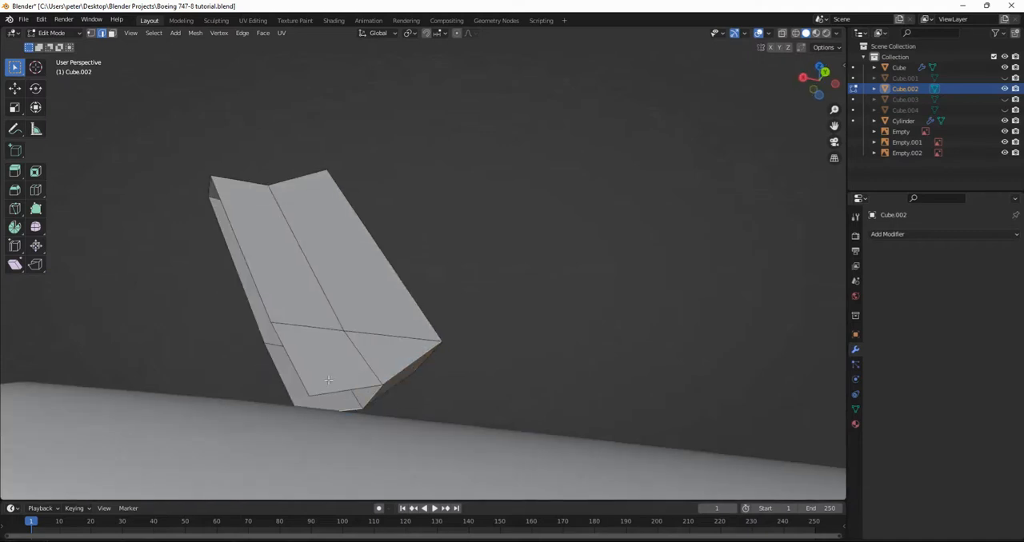
left_click(340, 389)
middle_click_drag(340, 389, 330, 390)
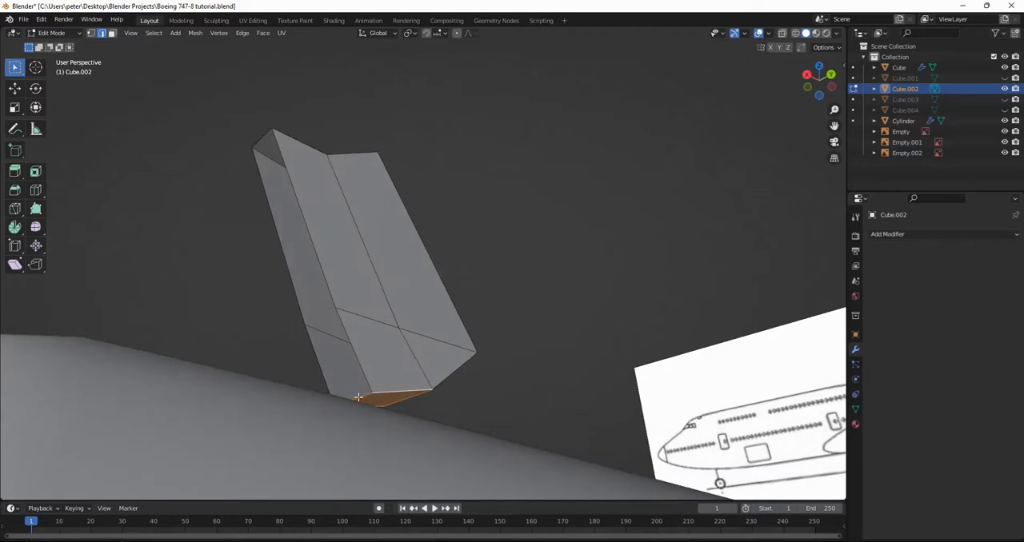
left_click(356, 393)
left_click(351, 373)
middle_click_drag(350, 372, 370, 386)
Fill the lower and upper rear faces of the lower rudder's forward section.
left_click(369, 384)
left_click(351, 364, "shift")
left_click(404, 346, "shift")
key("f")
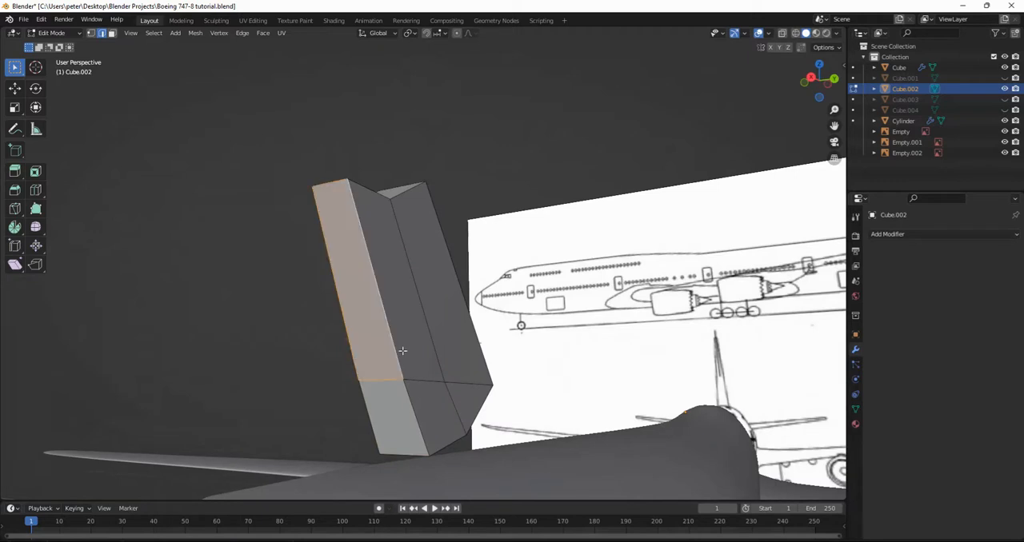
middle_click_drag(411, 365, 411, 383)
key("i")
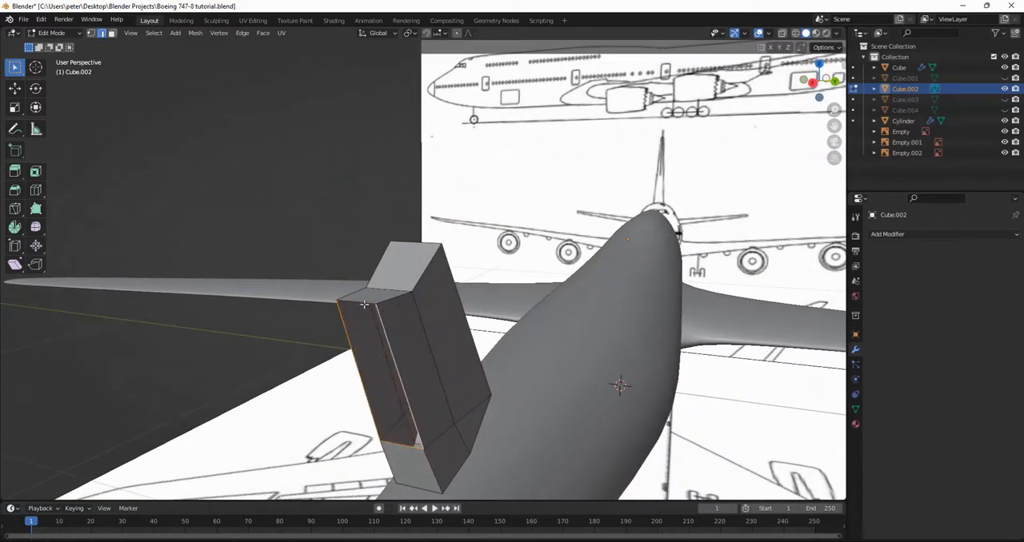
left_click(440, 369)
Finish editing, unhide all parts, and hide Cube.001, Cube.002 and Cube.003 to isolate the lower rudder's rear section.
middle_click_drag(440, 370, 480, 298)
key("Tab")
key("alt+h")
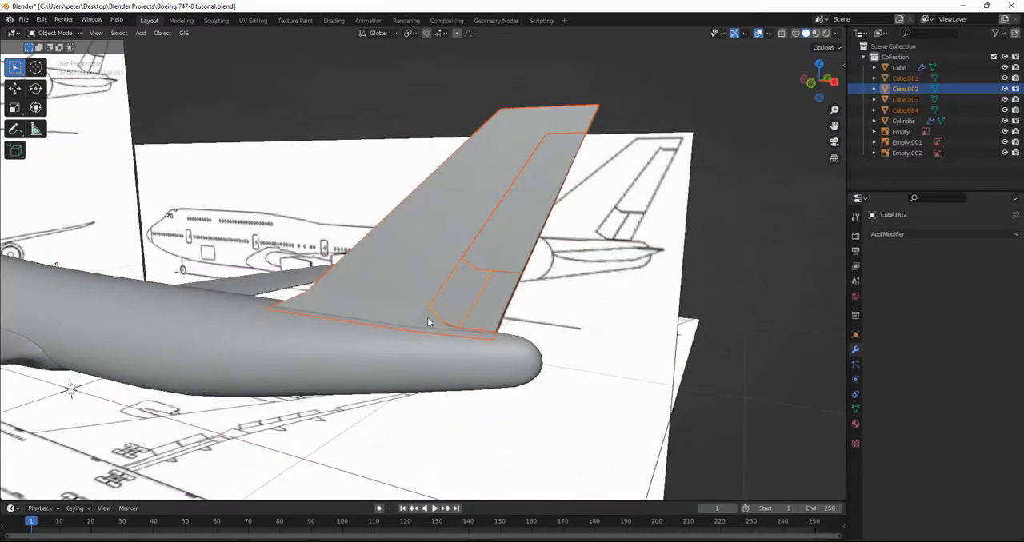
left_click(498, 293)
left_click(409, 280)
left_click(502, 251, "shift")
left_click(502, 251, "shift")
key("h")
Edit the lower rudder's rear section (Cube.004) and dissolve its redundant edge.
middle_click_drag(559, 330, 464, 320)
left_click(468, 319)
key("Tab")
middle_click_drag(545, 347, 222, 278)
left_click(371, 366)
key("x")
left_click(372, 371)
Fill the open top and front faces of the lower rudder's rear section.
left_click(216, 261)
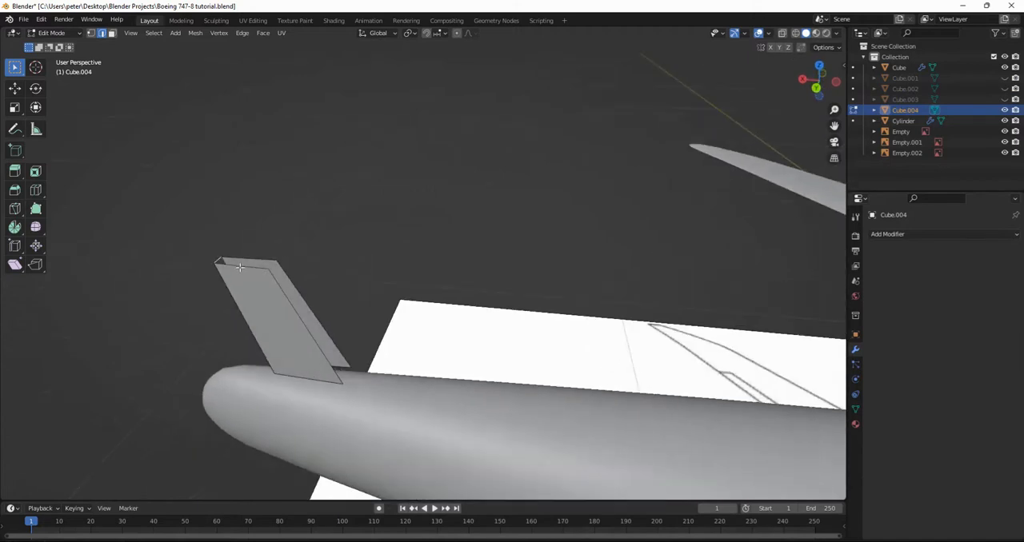
left_click(260, 261)
key("f")
left_click(276, 279, "shift")
key("f")
left_click(266, 262)
left_click(302, 279)
Fill the bottom face of the lower rudder's rear section and return to Object Mode.
middle_click_drag(375, 320, 288, 371)
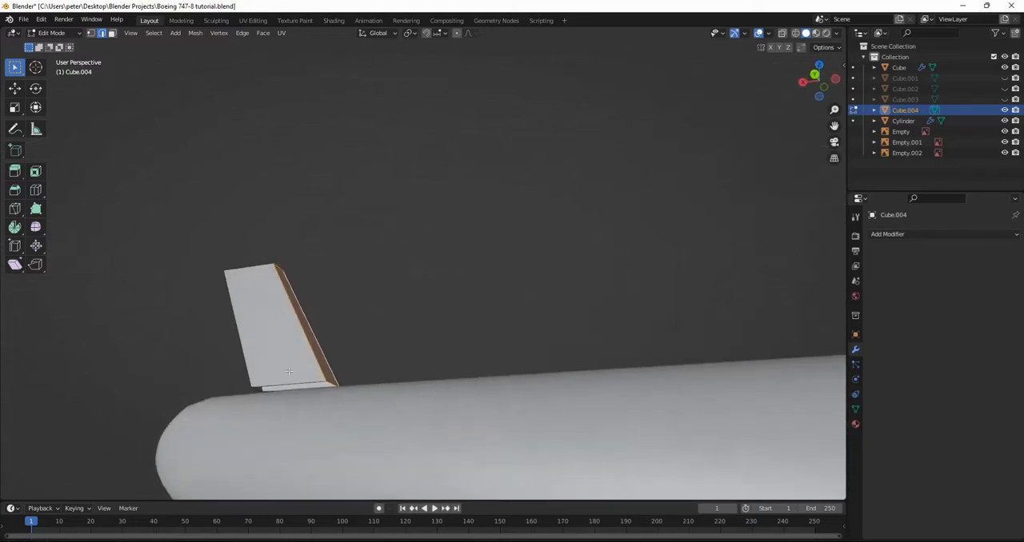
left_click(280, 386)
key("f")
middle_click_drag(393, 356, 498, 398)
key("Tab")
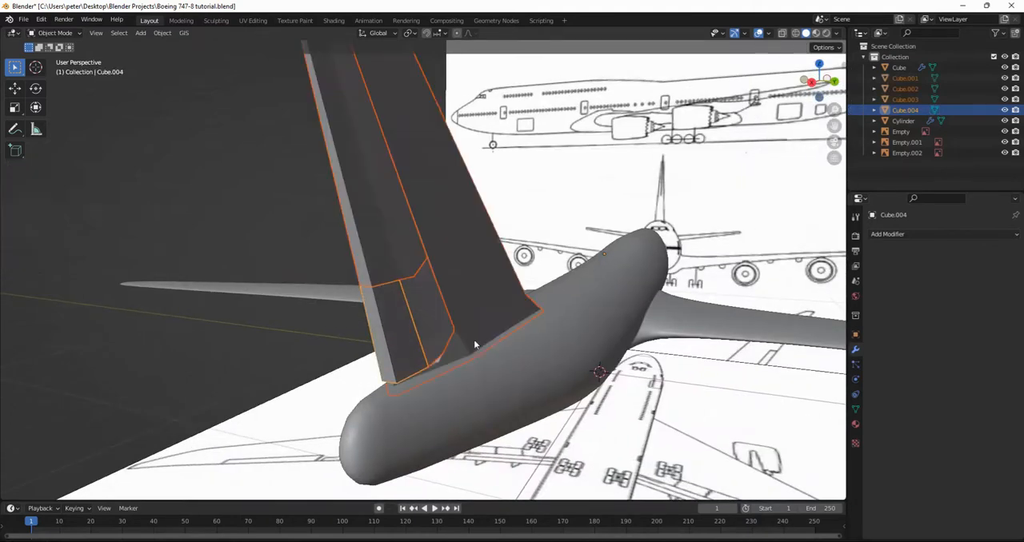
Unhide the tail parts and hide Cube.001, Cube.002, Cube.004 and the side-view reference image to isolate the upper rudder.
middle_click_drag(473, 339, 602, 232)
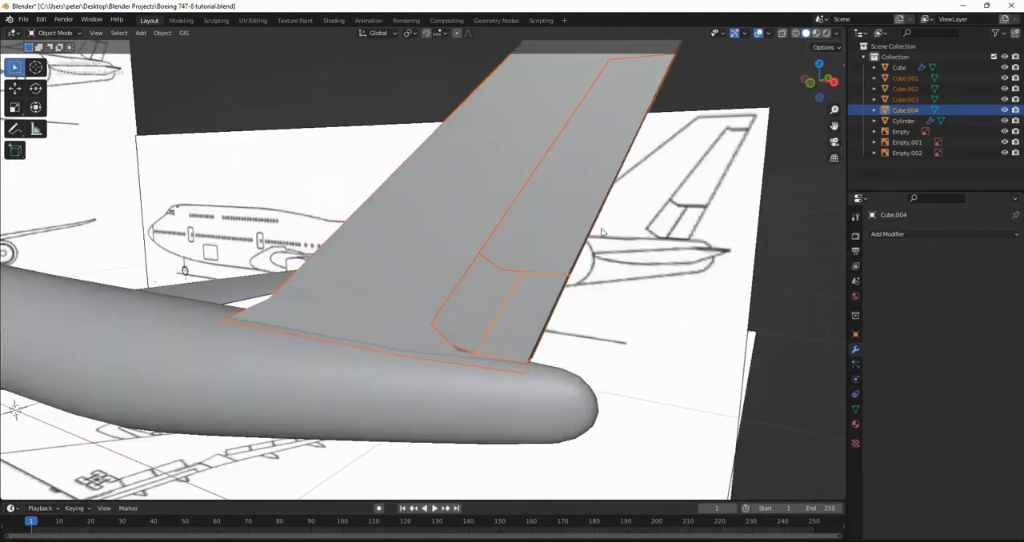
left_click(471, 263)
left_click(461, 273)
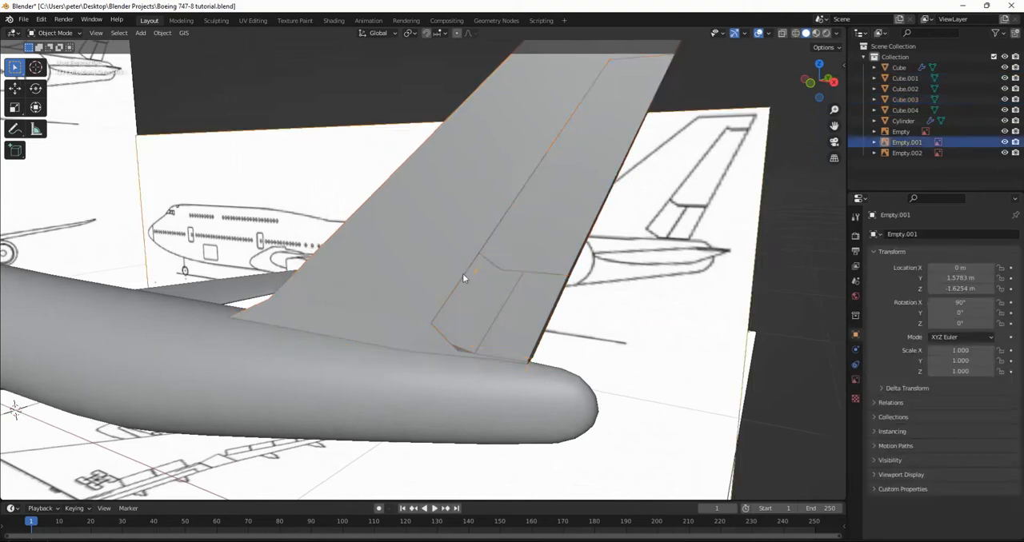
left_click(436, 257, "shift")
left_click(488, 290, "shift")
left_click(527, 301, "shift")
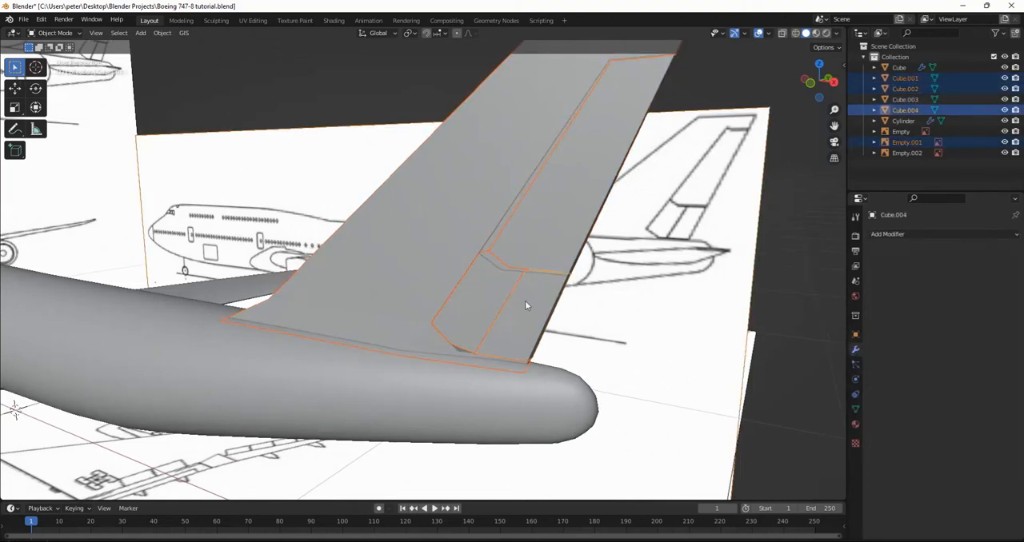
key("h")
Edit the upper rudder section (Cube.003) and dissolve the redundant edges running across it.
left_click(544, 245)
key("Tab")
key("Tab")
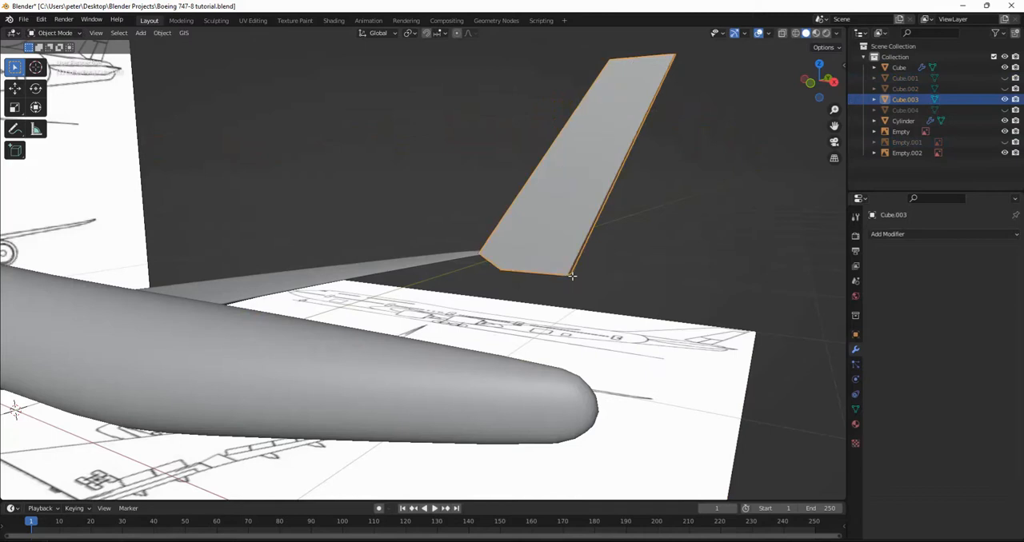
middle_click_drag(543, 272, 433, 363)
key("Tab")
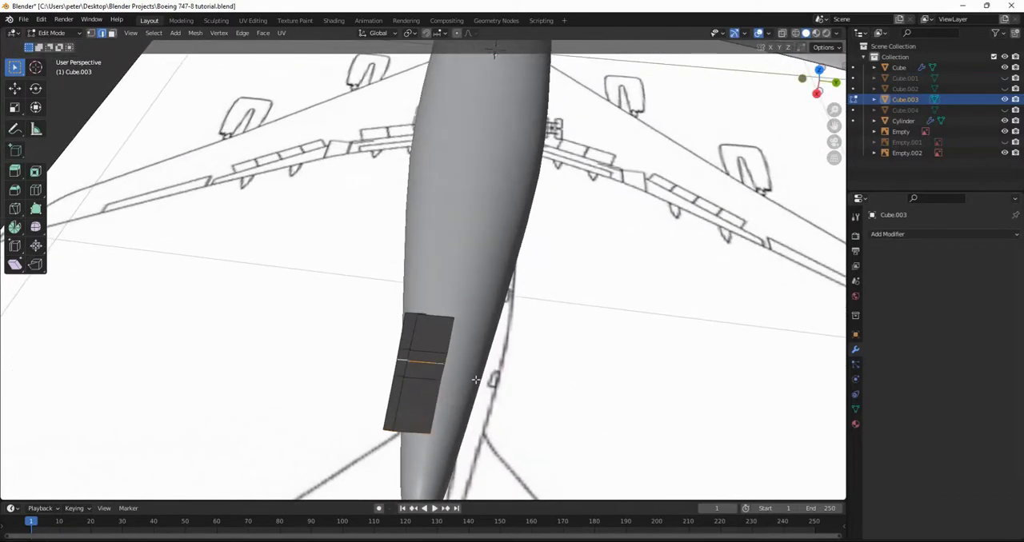
key("x")
left_click(443, 380)
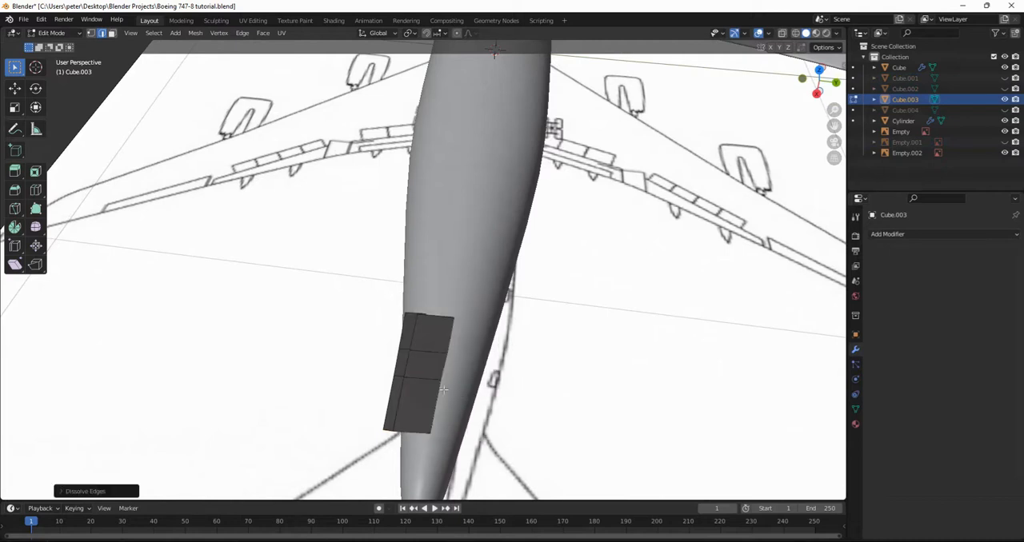
key("ctrl+z")
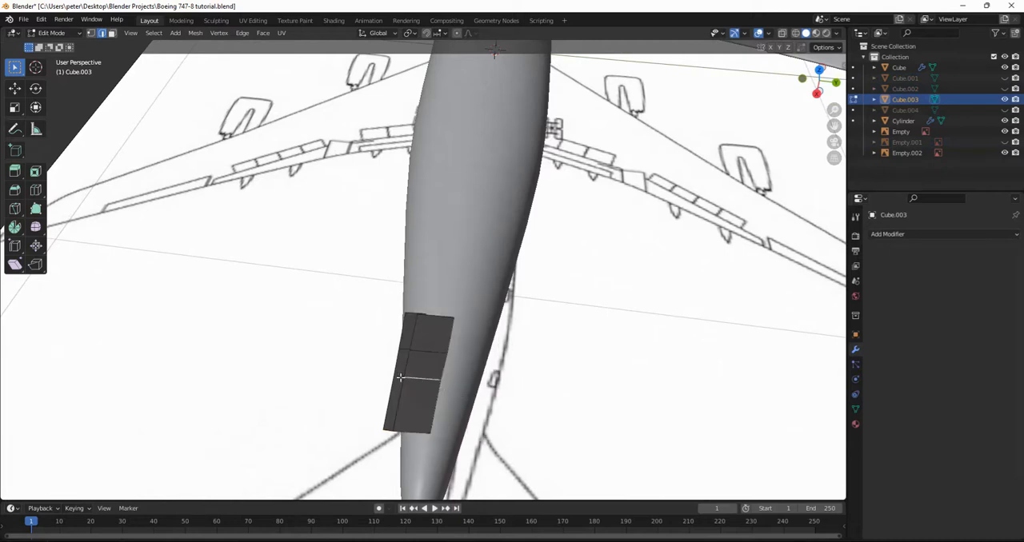
key("x")
left_click(428, 377)
Select the boundary edges along the upper rudder section (Cube.003) and fill its remaining open side face.
middle_click_drag(430, 376, 414, 359)
left_click(313, 271)
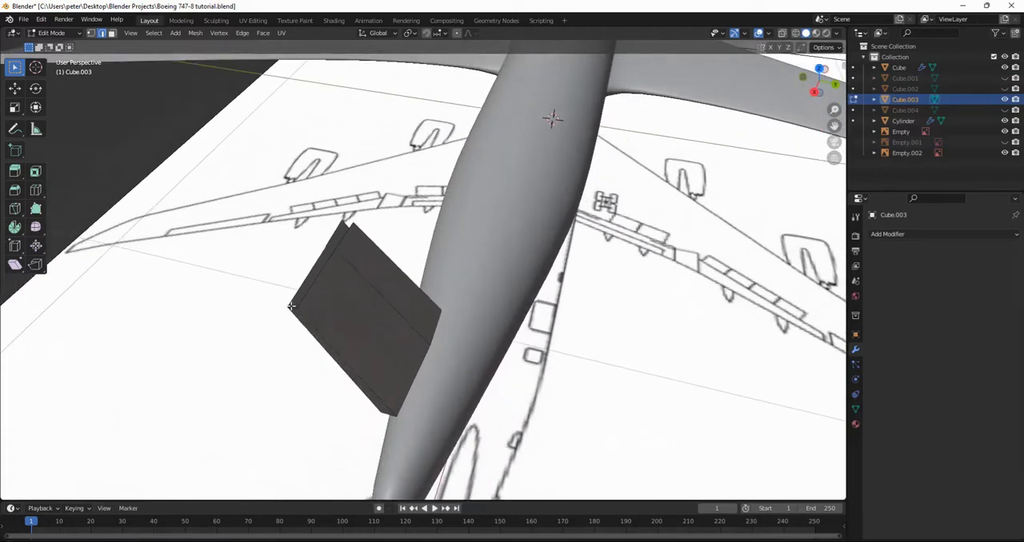
middle_click_drag(342, 290, 312, 352)
left_click(308, 364)
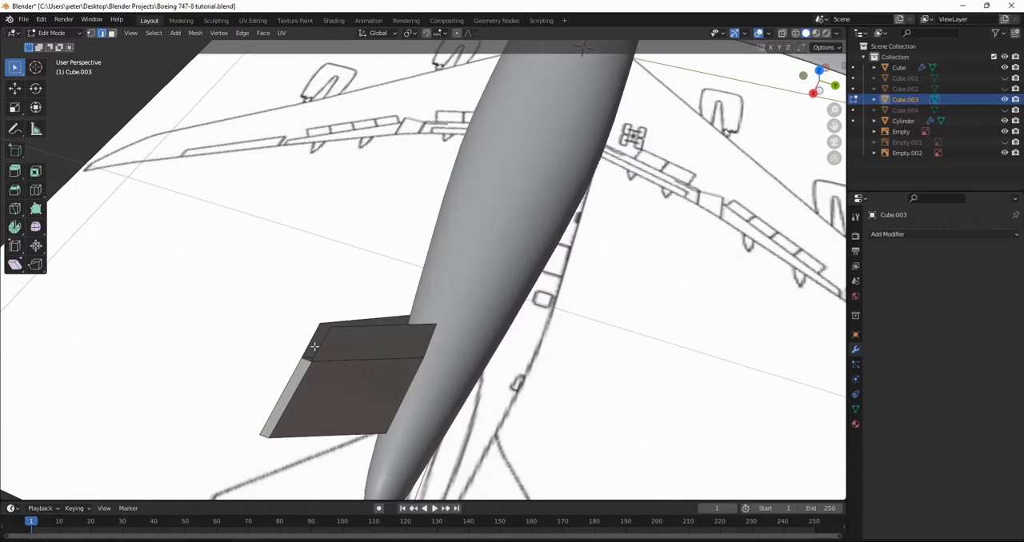
left_click(307, 362)
middle_click_drag(370, 357, 332, 260)
left_click(288, 378)
left_click(294, 381)
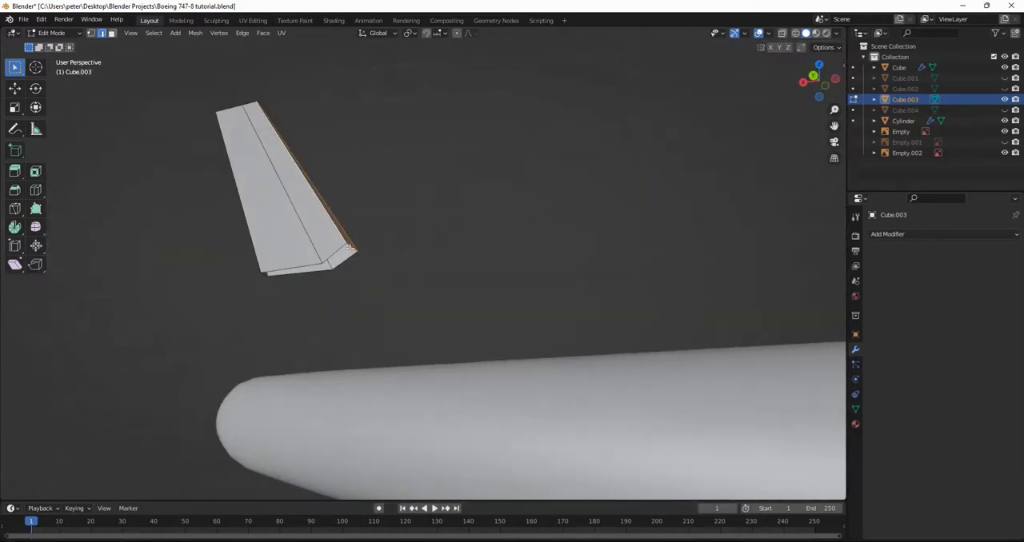
Fill the open bottom face of the upper rudder section and return to Object Mode.
left_click(330, 256)
left_click(352, 257)
middle_click_drag(400, 253, 470, 244)
left_click(366, 196, "shift")
left_click(378, 174, "shift")
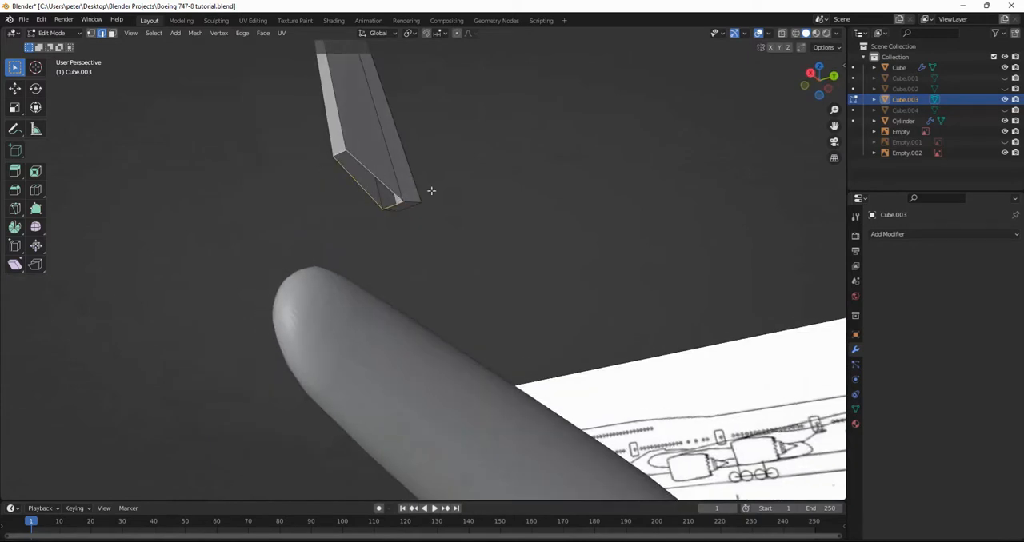
key("f")
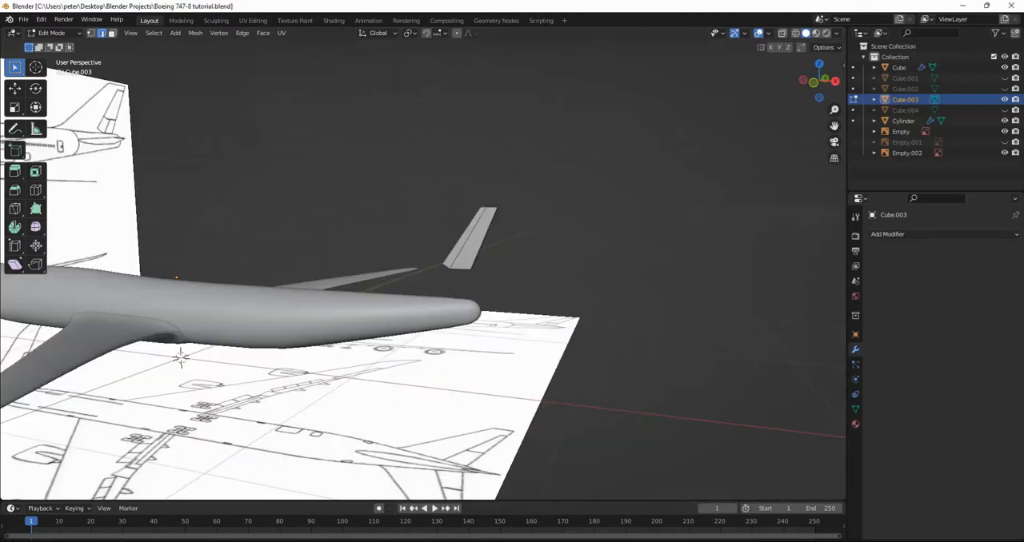
middle_click_drag(541, 279, 482, 286)
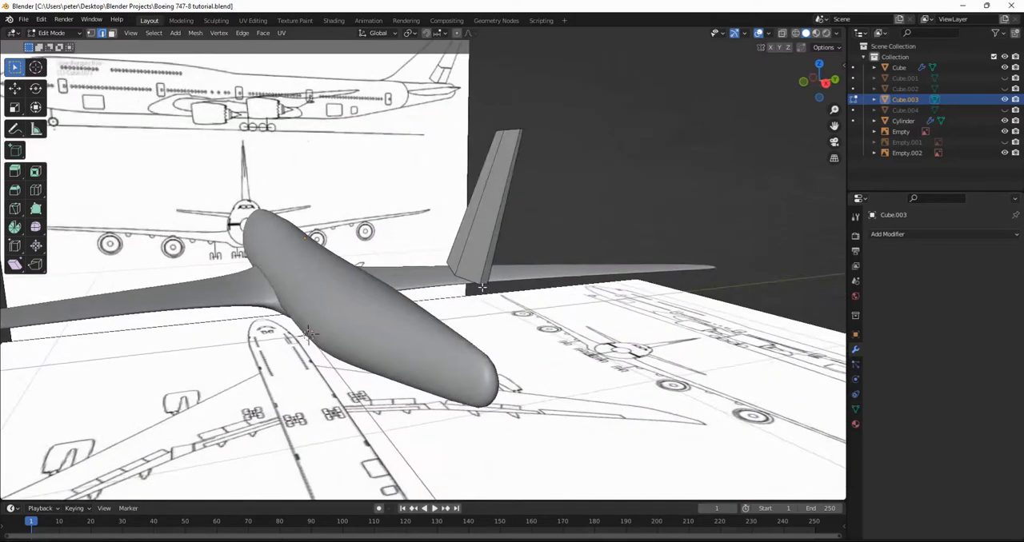
key("Tab")
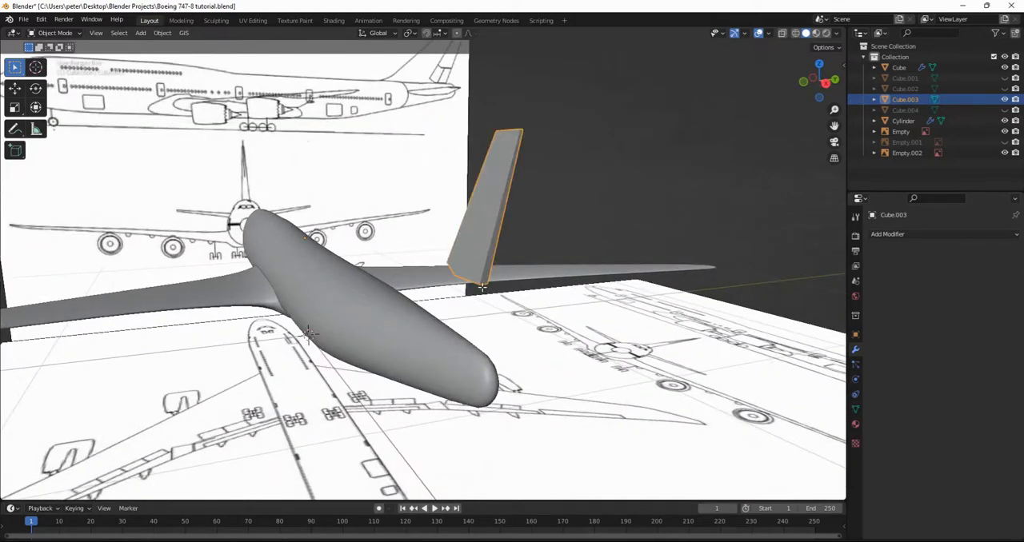
Unhide all hidden tail parts and the side-view reference image, and clear the selection.
key("alt+h")
scroll(483, 287, "down", 2)
middle_click_drag(482, 287, 540, 290)
left_click(688, 79)
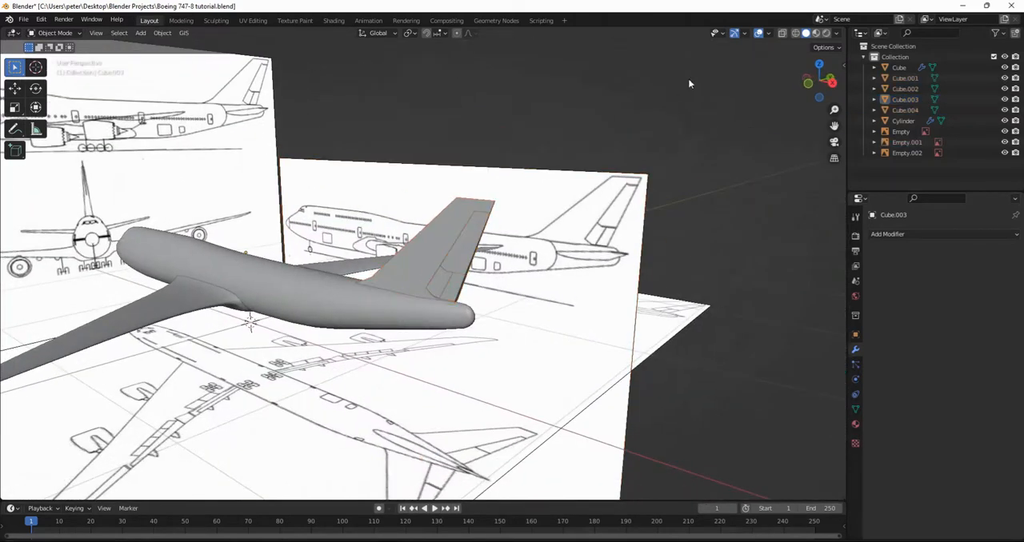
Rename the aircraft body object (Cylinder) as fusolage.
scroll(650, 150, "down", 4)
middle_click_drag(649, 151, 558, 192)
scroll(559, 216, "up", 4)
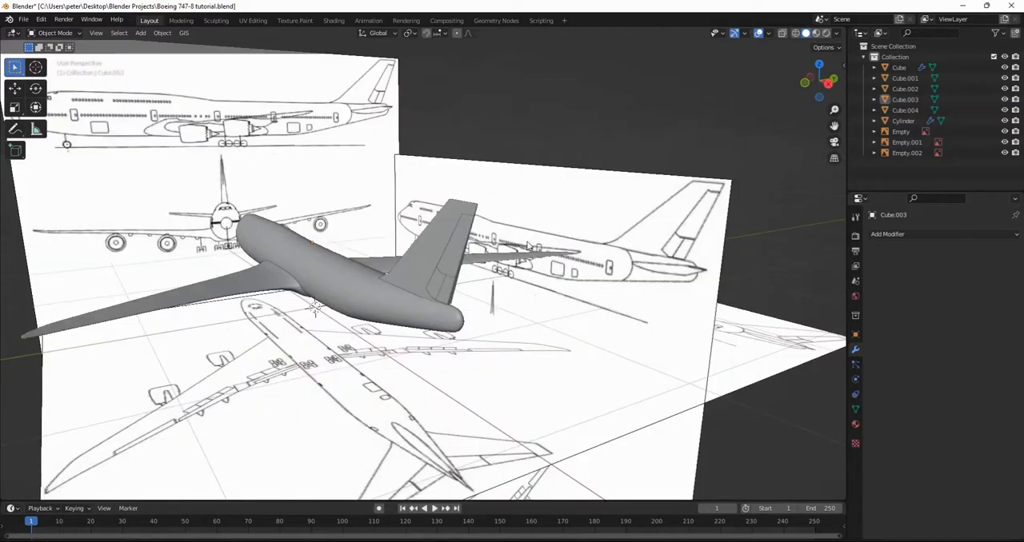
scroll(528, 245, "down", 2)
middle_click_drag(528, 246, 271, 278)
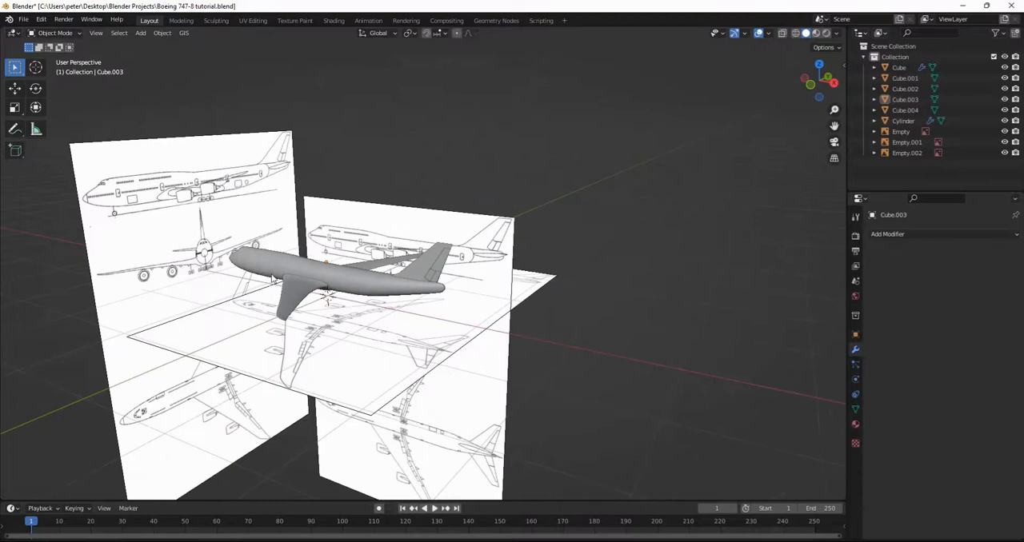
left_click(362, 280)
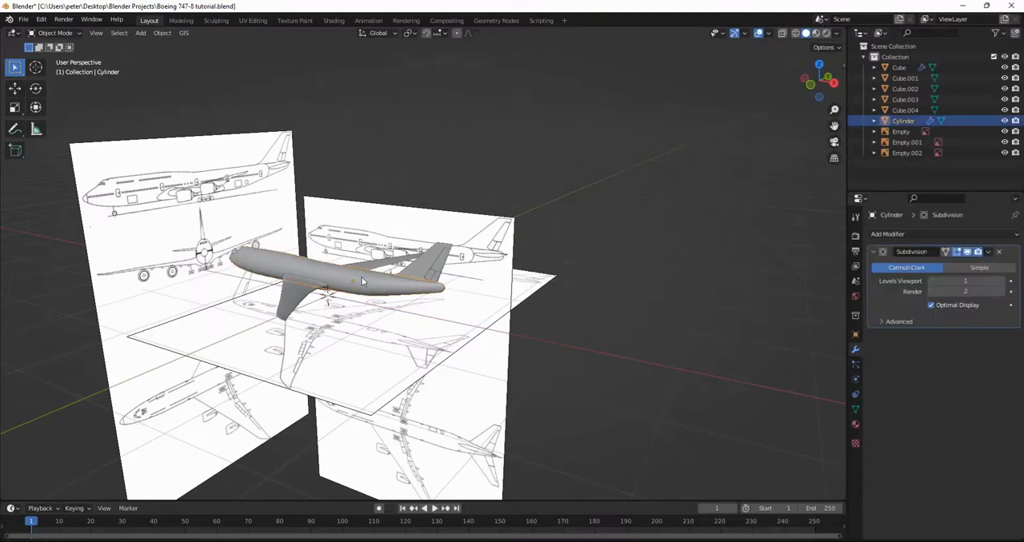
key("F2")
key("BackSpace")
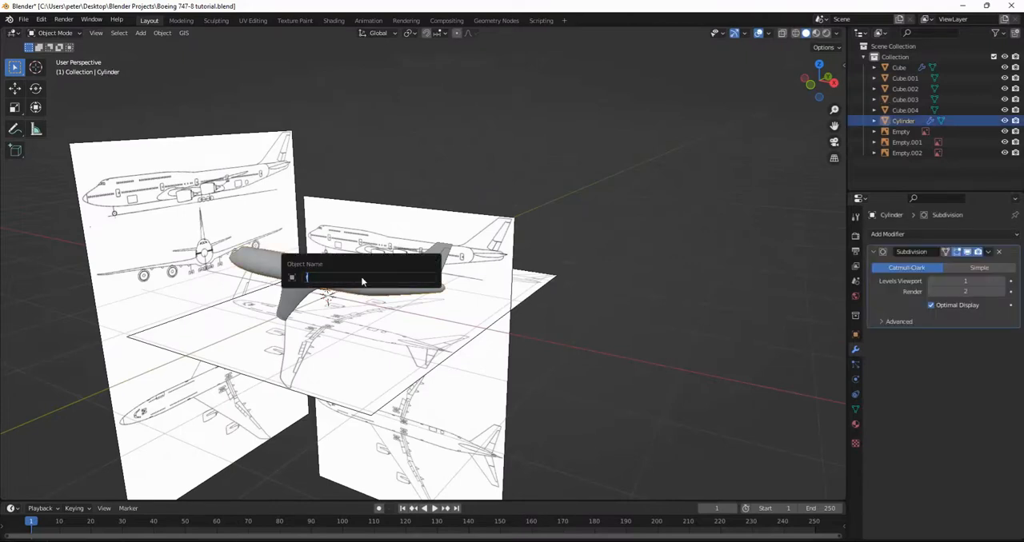
type("fusolage")
key("Return")
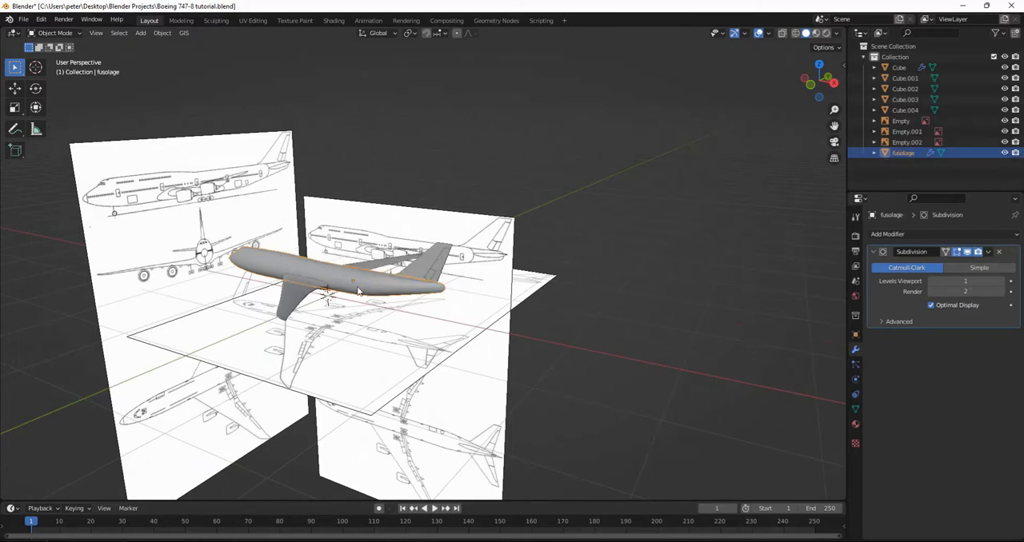
Rename the wing object as wings.
scroll(358, 291, "up", 3)
left_click(202, 307)
key("F2")
type("wings")
key("Return")
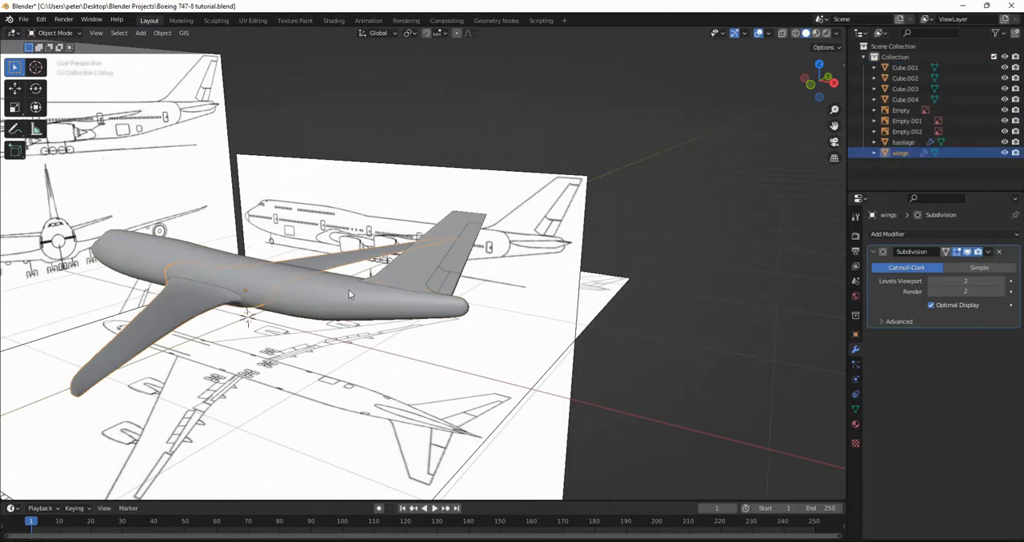
Rename the tail fin object (Cube.001) as vertical stabilazer.
left_click(418, 276)
key("F2")
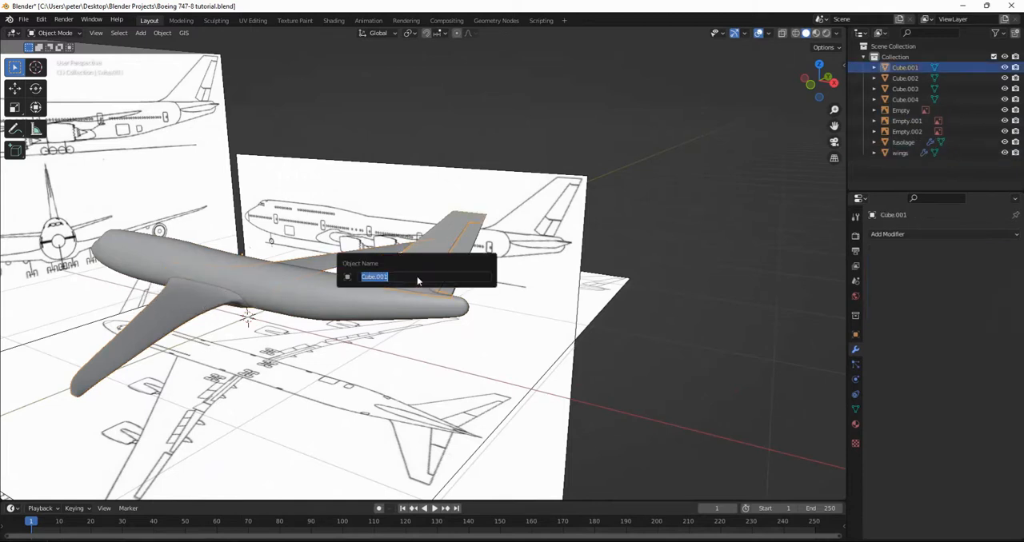
type("vertical")
key("Return")
Rename the upper rudder section (Cube.003) as rudder.
key("KP_Decimal")
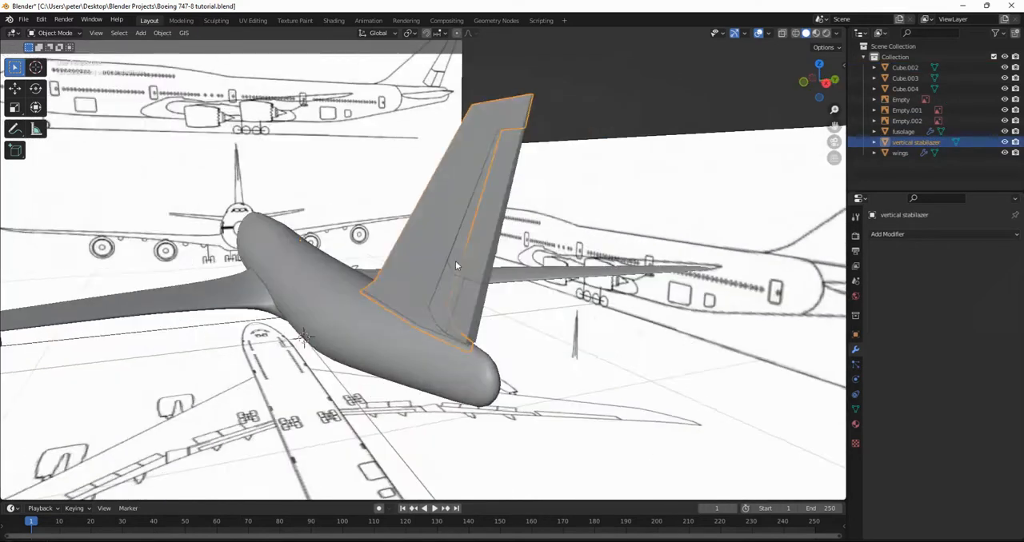
left_click(460, 267)
key("F2")
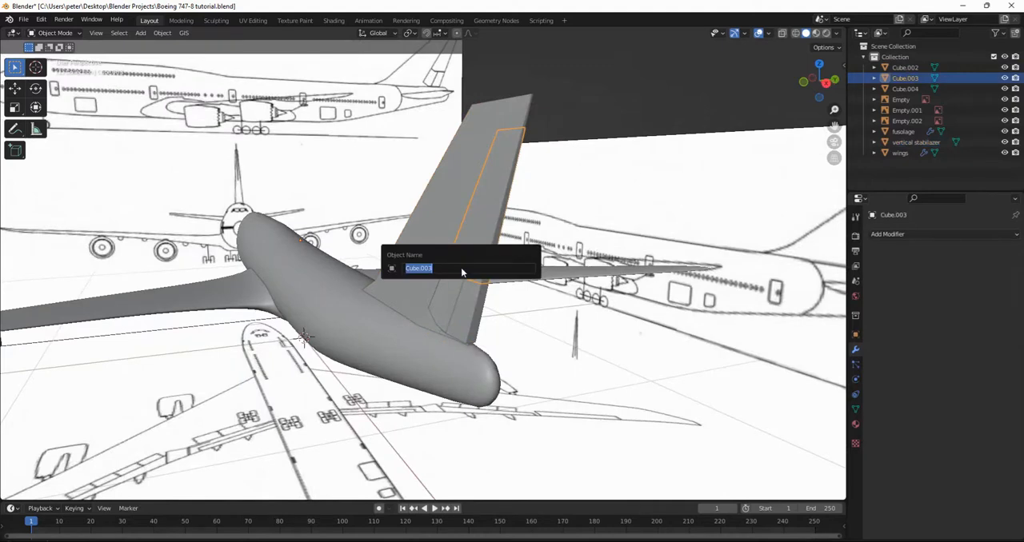
type("ru")
key("BackSpace")
key("BackSpace")
type("vaw")
key("BackSpace")
key("BackSpace")
key("BackSpace")
type("nudder")
key("Return")
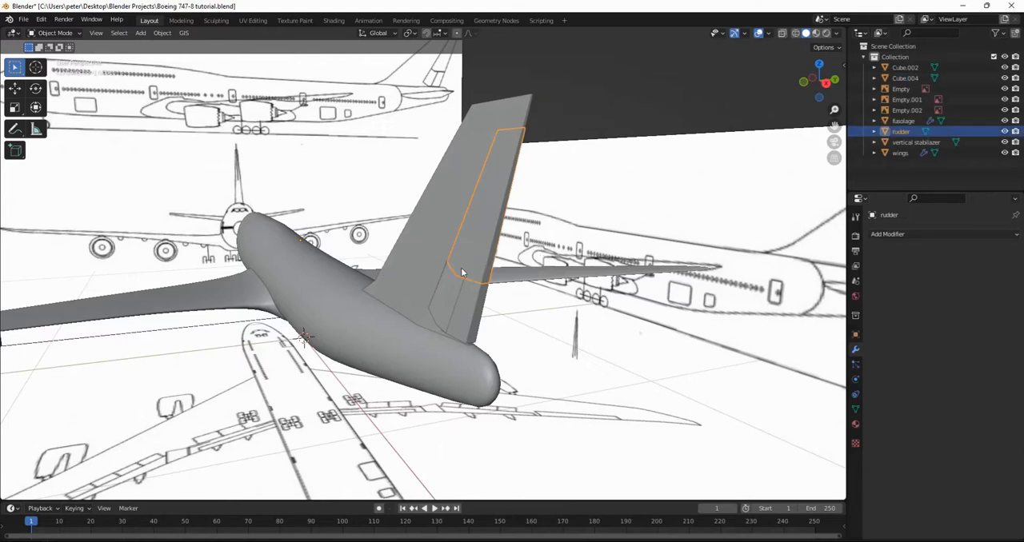
Rename the front part of the lower rudder (Cube.002) as yaw damper.
left_click(446, 302)
key("F2")
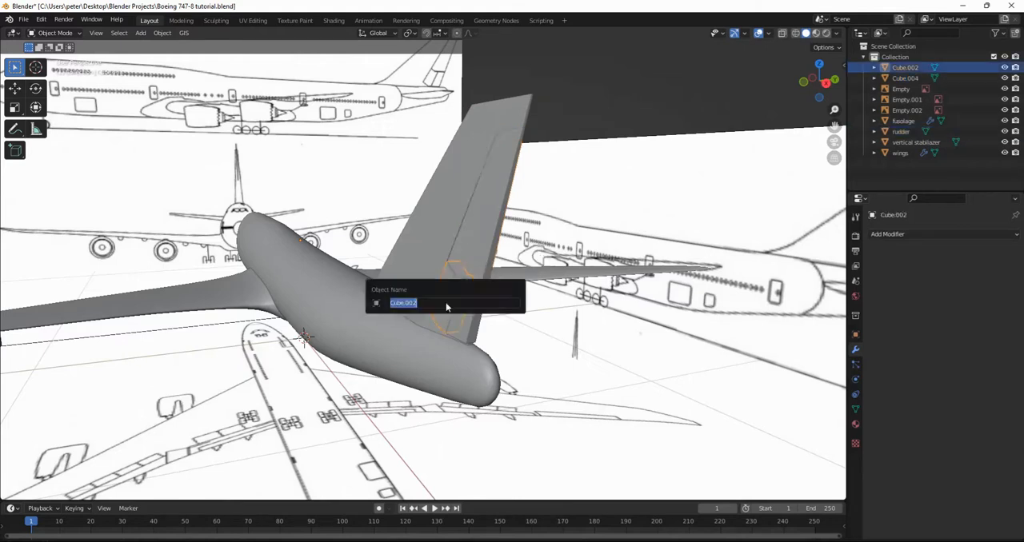
type("yaw damper")
key("Return")
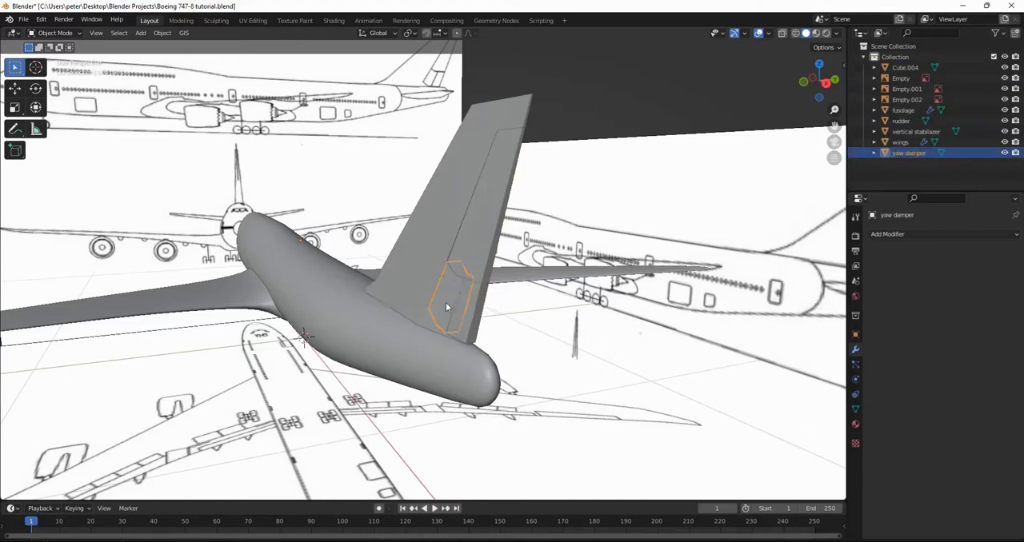
Rename the rear part of the lower rudder (Cube.004) as rudder trim.
left_click(467, 319)
key("F2")
key("BackSpace")
type("n")
type("udder tr")
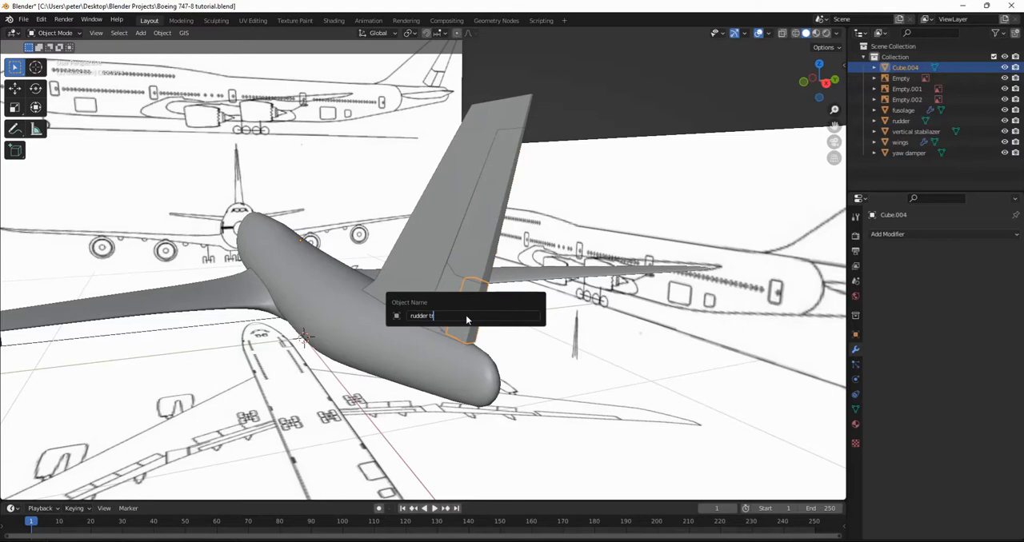
key("Return")
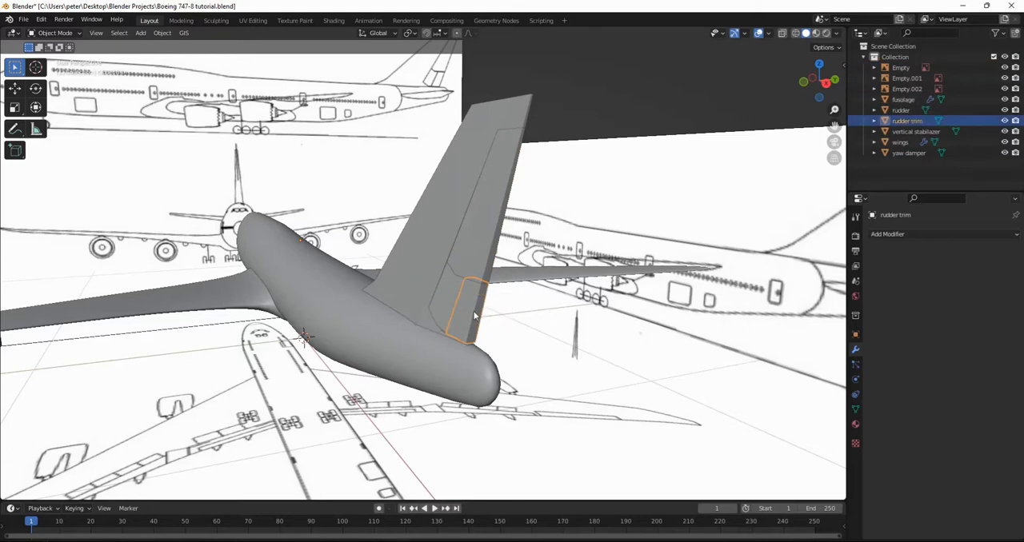
Rename the front-view reference image (Empty.002) as front.
scroll(472, 315, "down", 5)
middle_click_drag(496, 304, 507, 229)
left_click(634, 160)
scroll(480, 224, "up", 3)
left_click(125, 166)
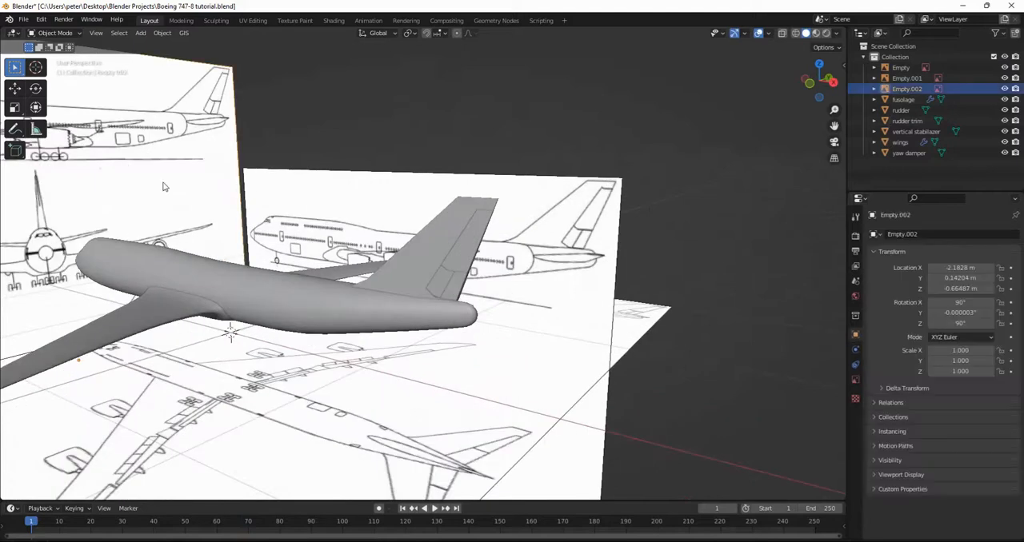
scroll(164, 184, "down", 3)
key("F2")
type("t")
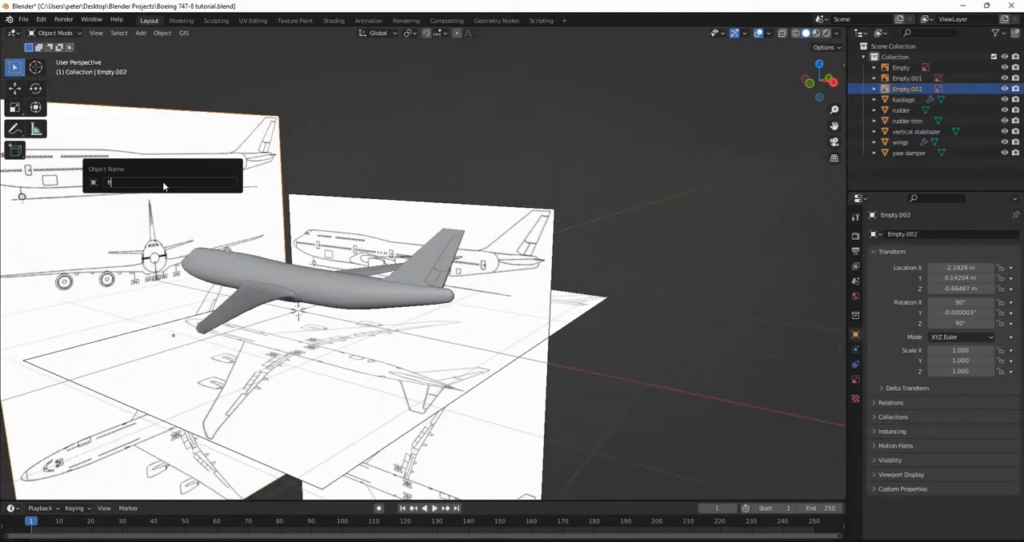
type("fron")
key("Return")
Rename the side-view reference image (Empty.001) as side.
left_click(421, 220)
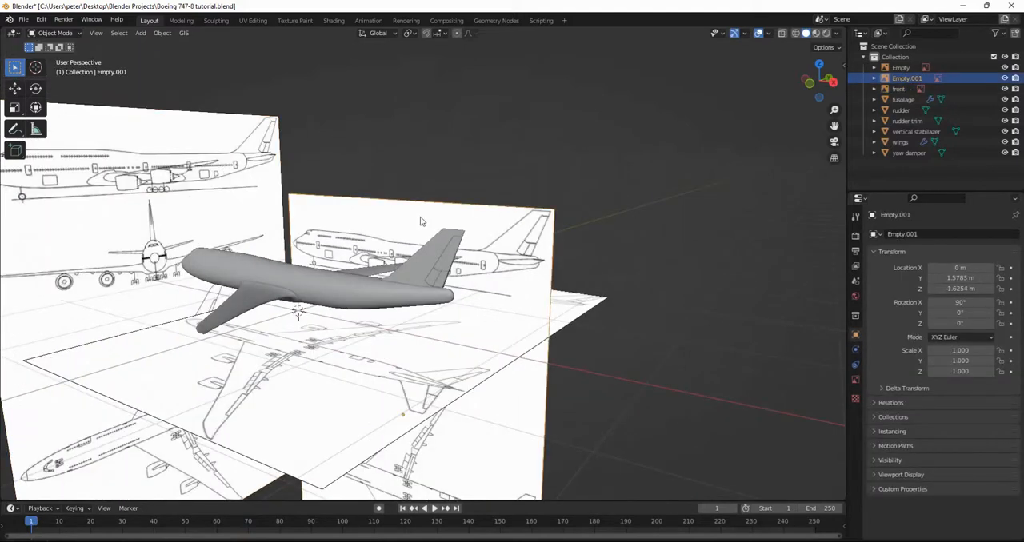
key("F2")
type("side")
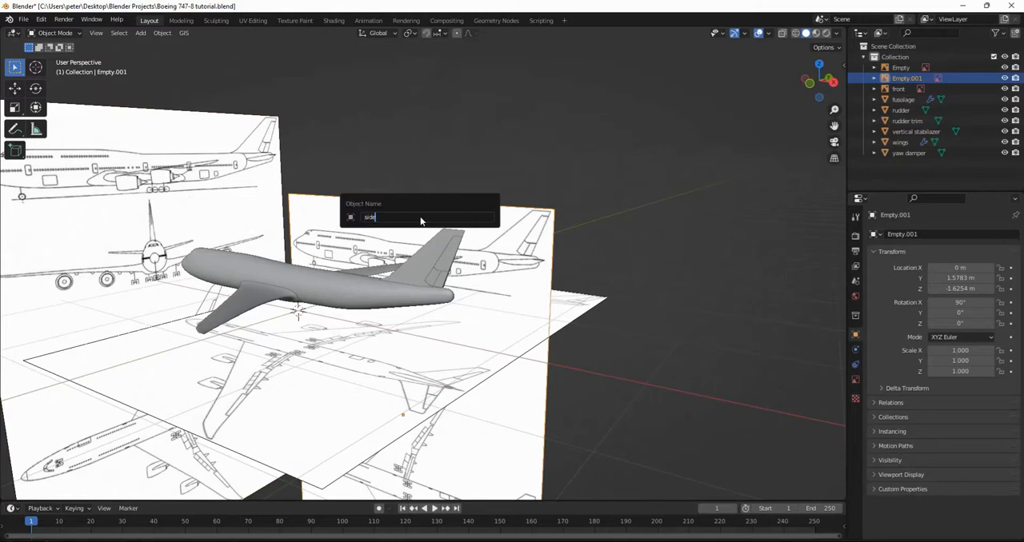
key("Return")
Rename the top-view reference image (Empty) as top and clear the selection.
left_click(380, 386)
key("F2")
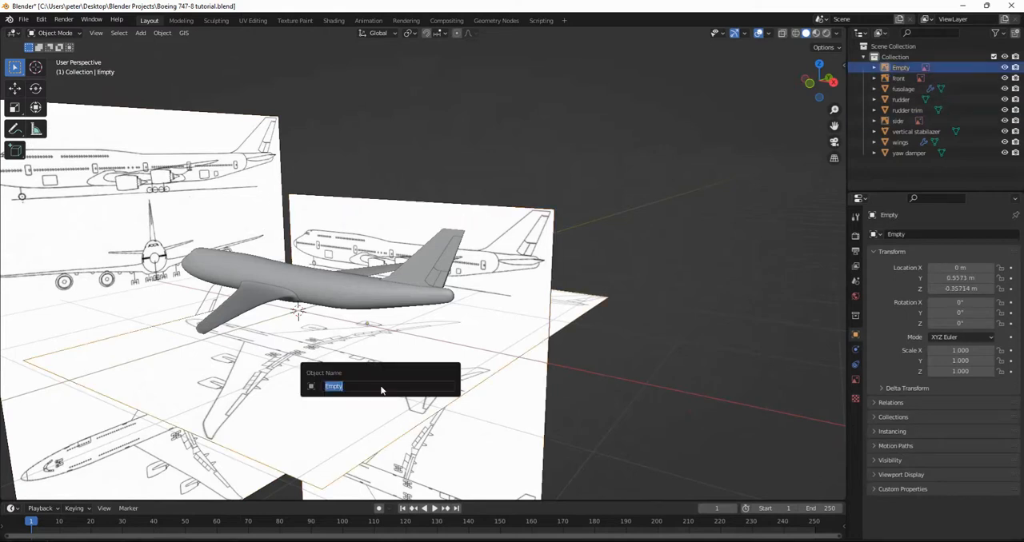
type("top")
key("Return")
left_click(710, 266)
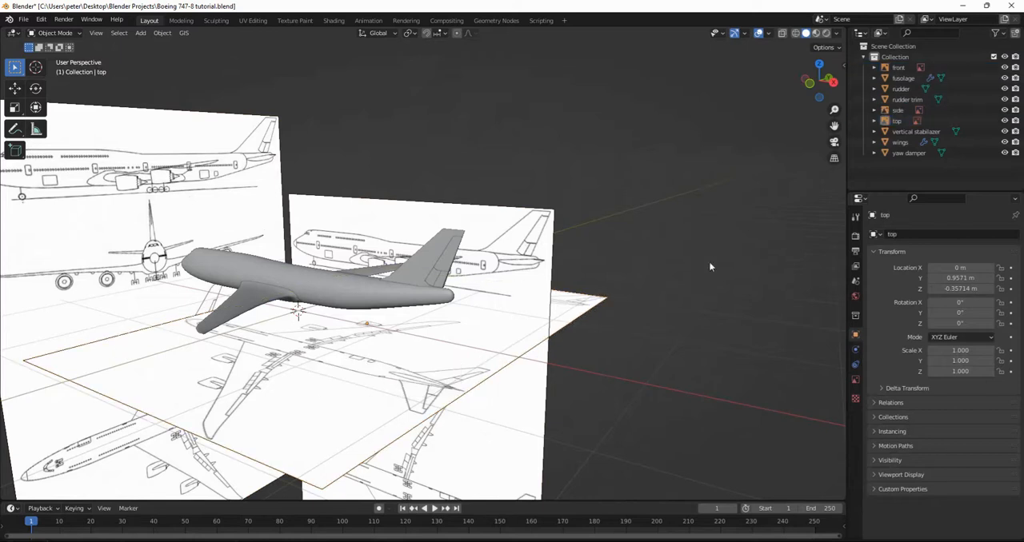
Outline both horizontal stabilizers and their elevators on the top-view reference image with freehand annotation strokes.
middle_click_drag(627, 270, 397, 384)
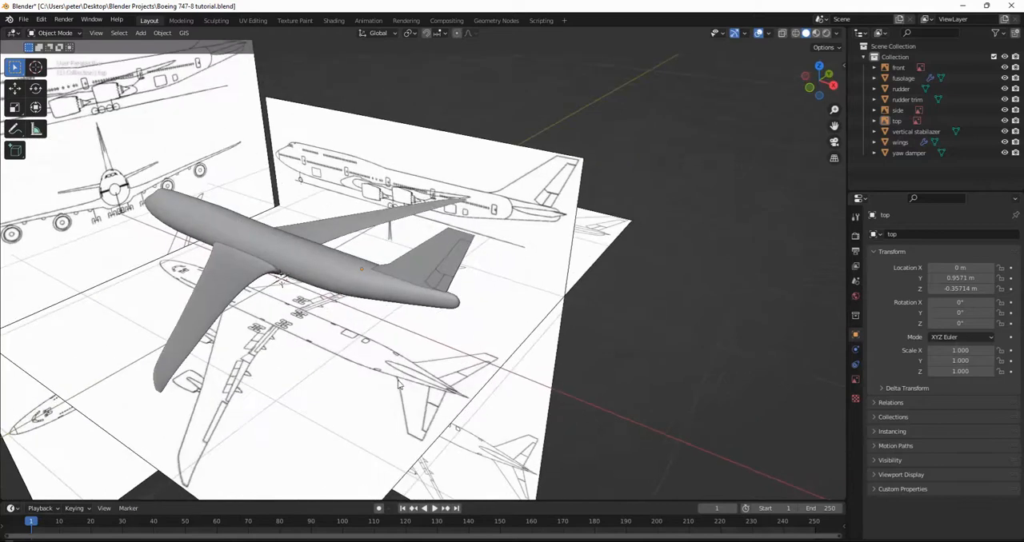
left_click(480, 396)
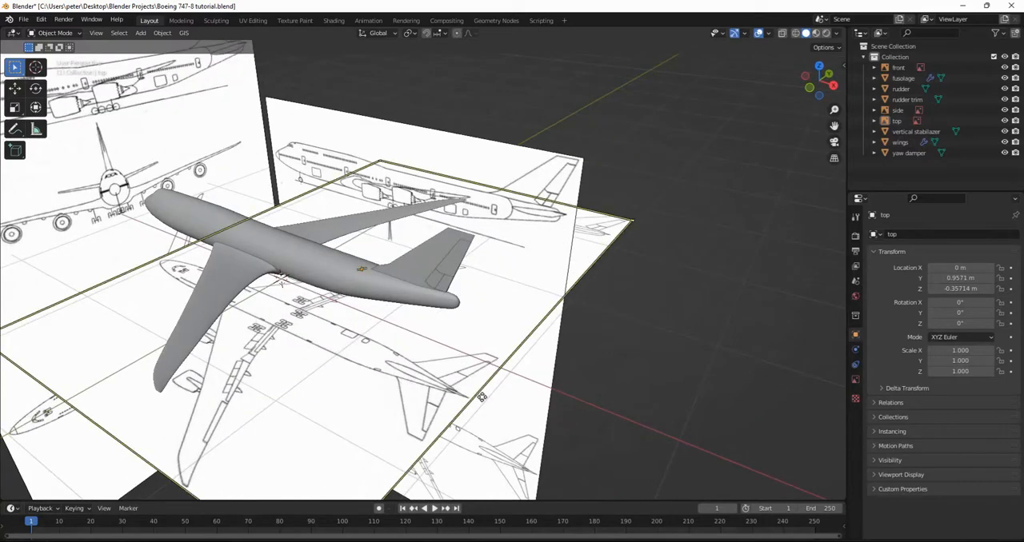
left_click(14, 129)
mouse_move(398, 379)
left_mouse_down()
mouse_move(412, 440)
mouse_move(445, 402)
left_mouse_up()
mouse_move(426, 366)
left_mouse_down()
mouse_move(480, 375)
mouse_move(457, 380)
mouse_move(475, 376)
left_mouse_up()
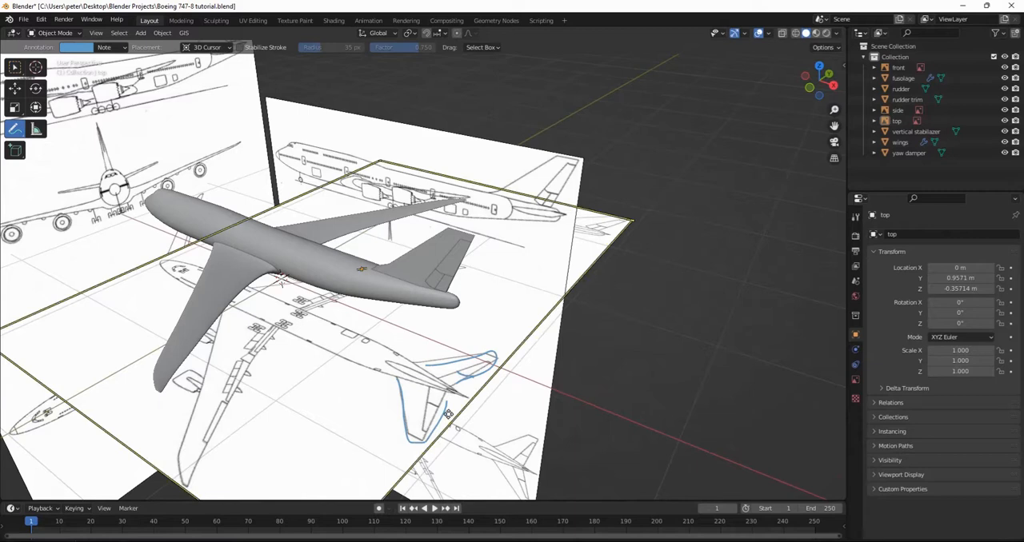
mouse_move(429, 403)
left_mouse_down()
mouse_move(440, 408)
mouse_move(425, 413)
mouse_move(434, 391)
left_mouse_up()
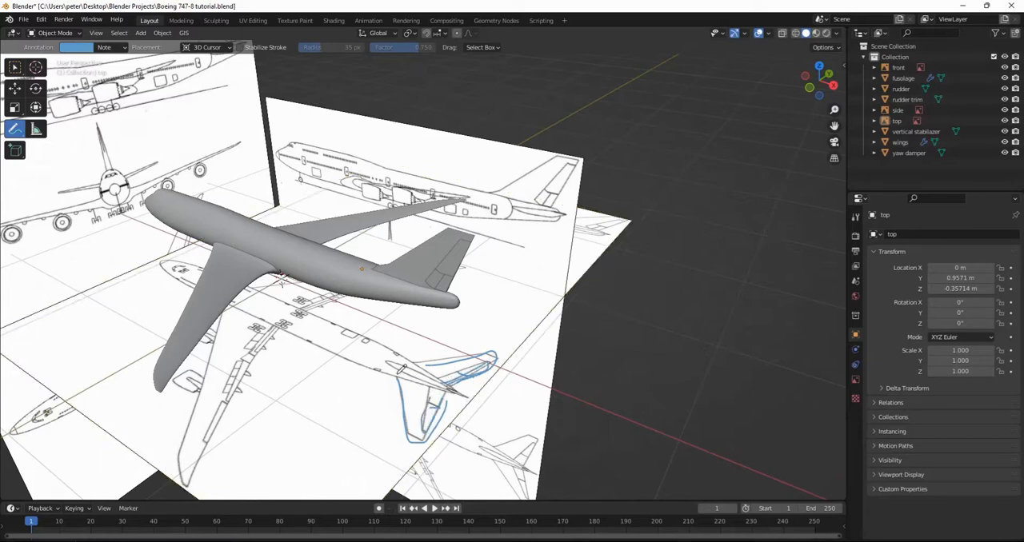
Erase the annotation strokes around the horizontal stabilizers and switch back to the selection tool.
left_click_drag(25, 139, 64, 197)
mouse_move(434, 365)
left_mouse_down()
mouse_move(424, 424)
mouse_move(392, 423)
mouse_move(504, 344)
mouse_move(468, 372)
left_mouse_up()
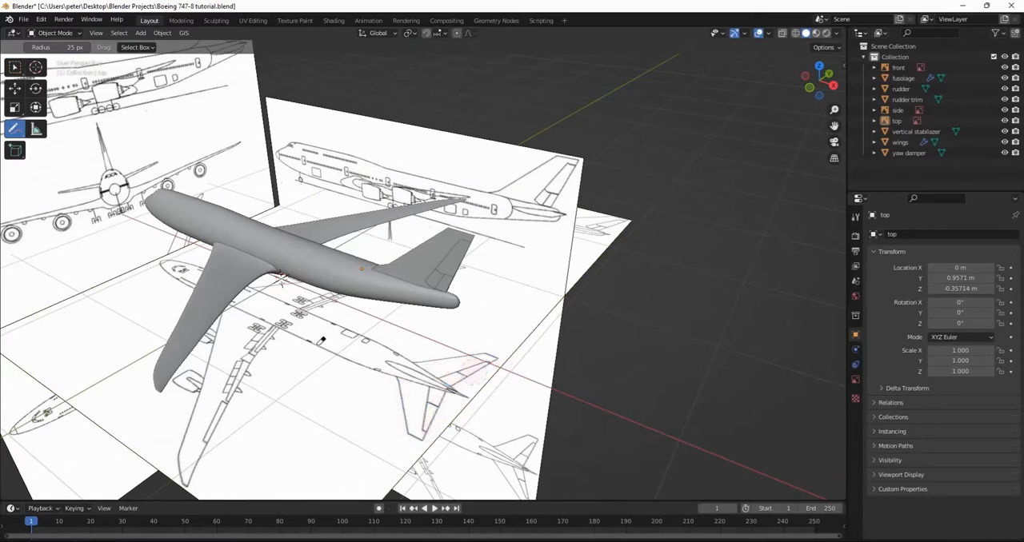
left_click(16, 69)
Save the file and add a mesh cube to the scene, shown in the front view.
key("ctrl+s")
mouse_move(293, 312)
middle_mouse_down()
mouse_move(298, 285)
mouse_move(295, 327)
middle_mouse_up()
scroll(296, 304, "up", 4)
key("shift+a")
mouse_move(295, 326)
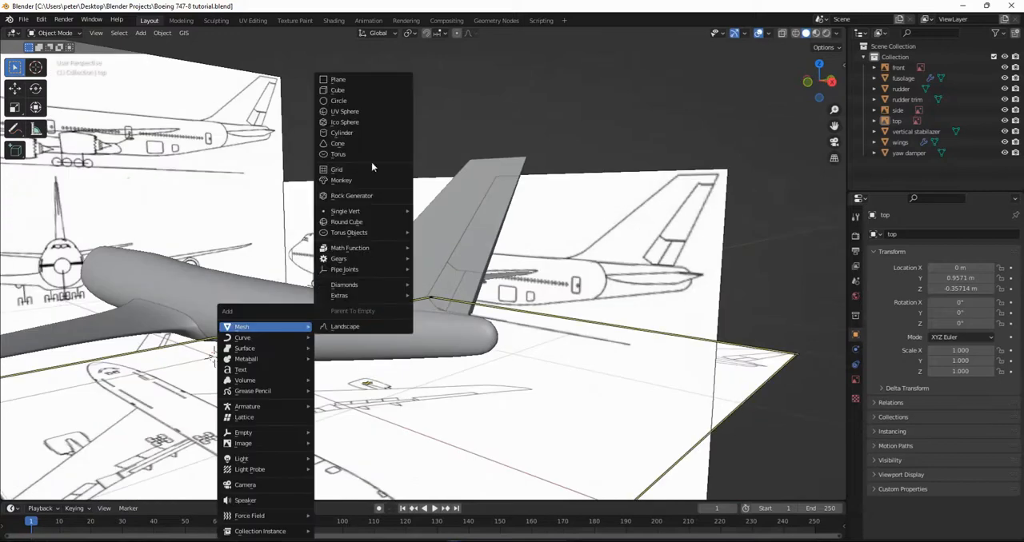
left_click(339, 89)
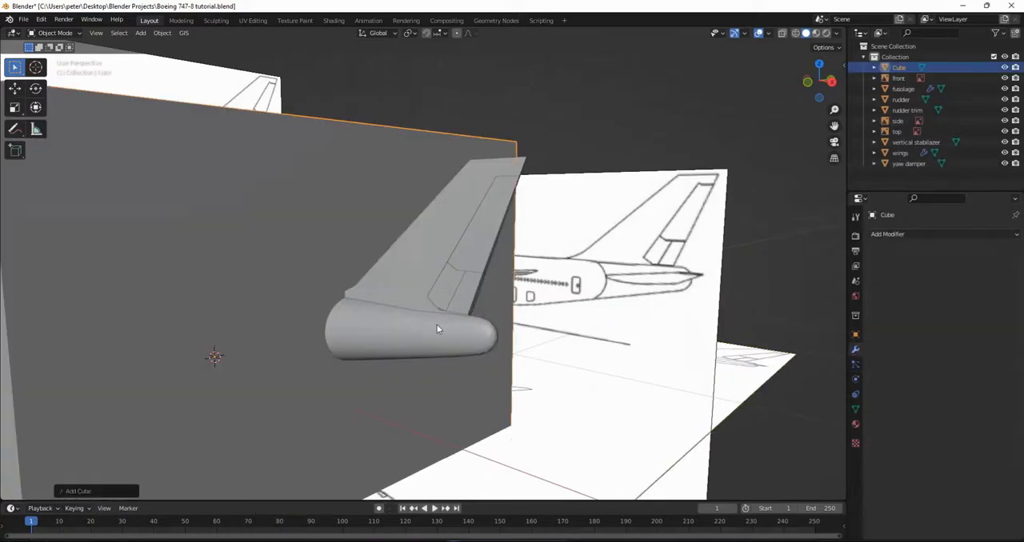
left_click(807, 83)
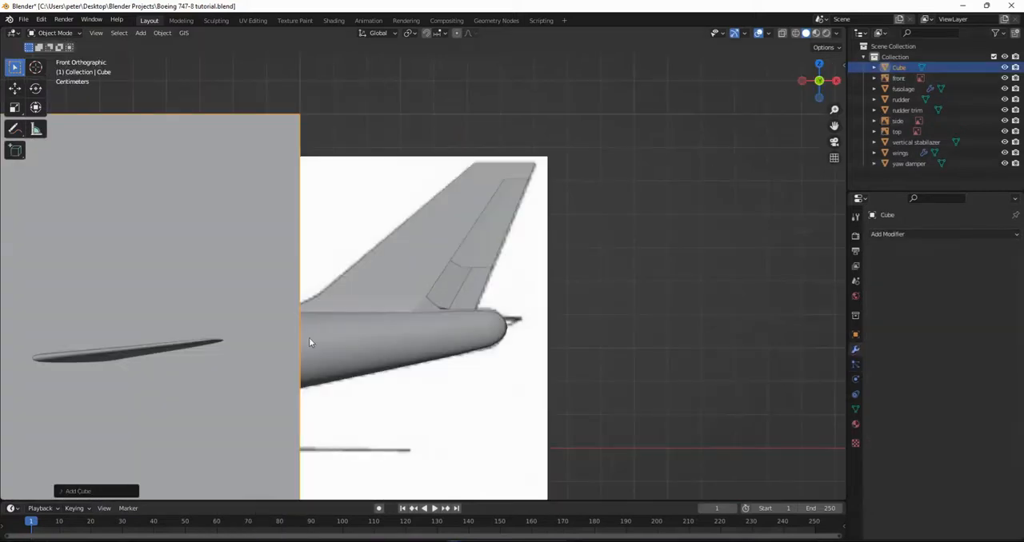
Scale the cube down in the right orthographic view and move it onto the fuselage near the left horizontal stabilizer's root.
left_click(836, 81)
key("s")
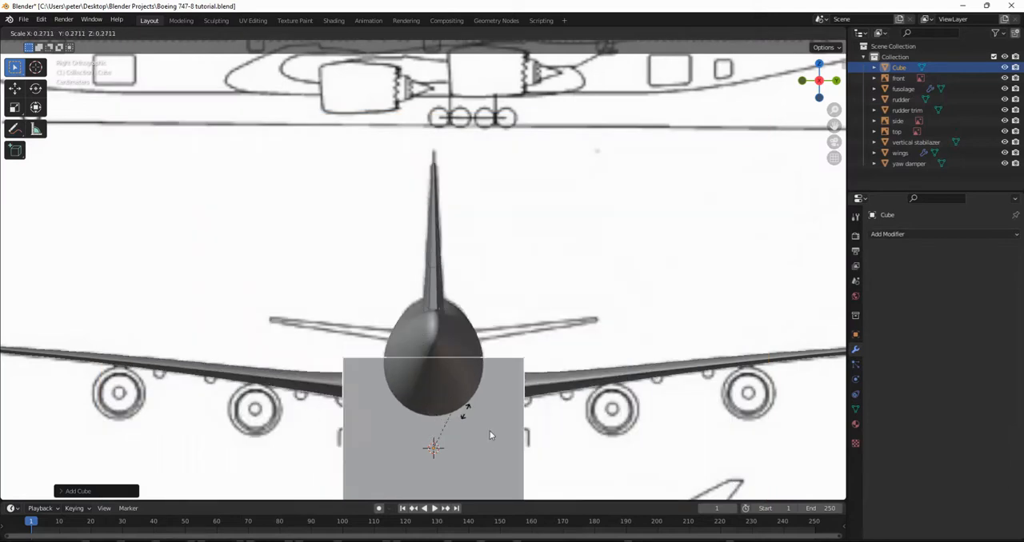
left_click(455, 478)
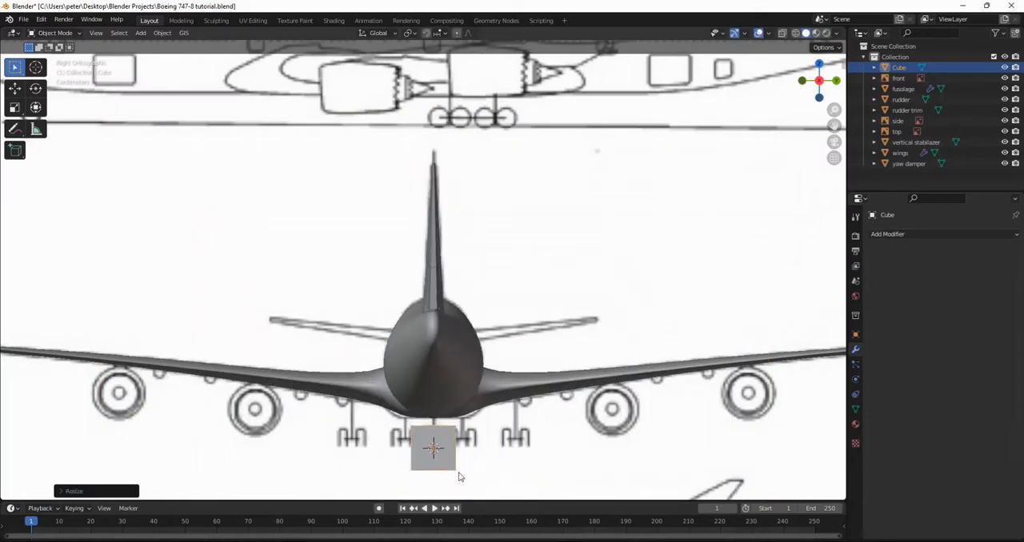
scroll(457, 477, "up", 3)
key("g")
left_click(480, 288)
key("s")
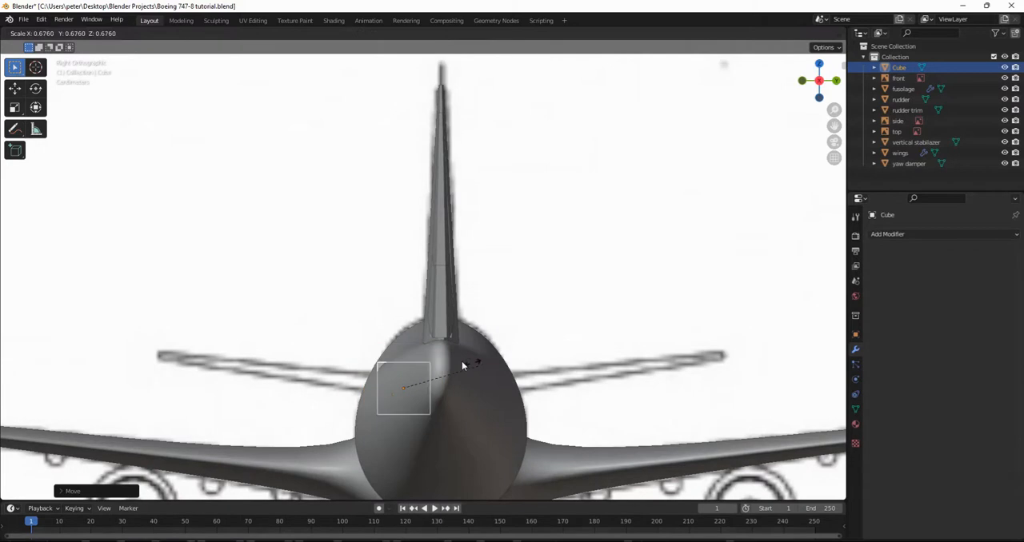
left_click(451, 367)
Move, tilt and shrink the cube to match the root height and angle of the left stabilizer in the front reference image.
key("g")
left_click(448, 447)
key("r")
left_click(423, 468)
key("g")
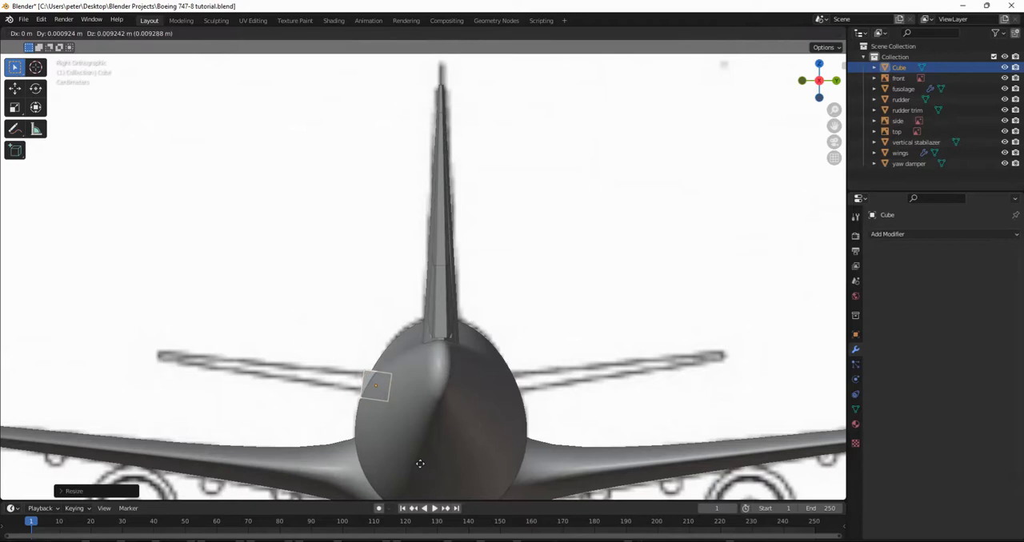
left_click(420, 464)
key("s")
left_click(413, 466)
key("g")
left_click(416, 458)
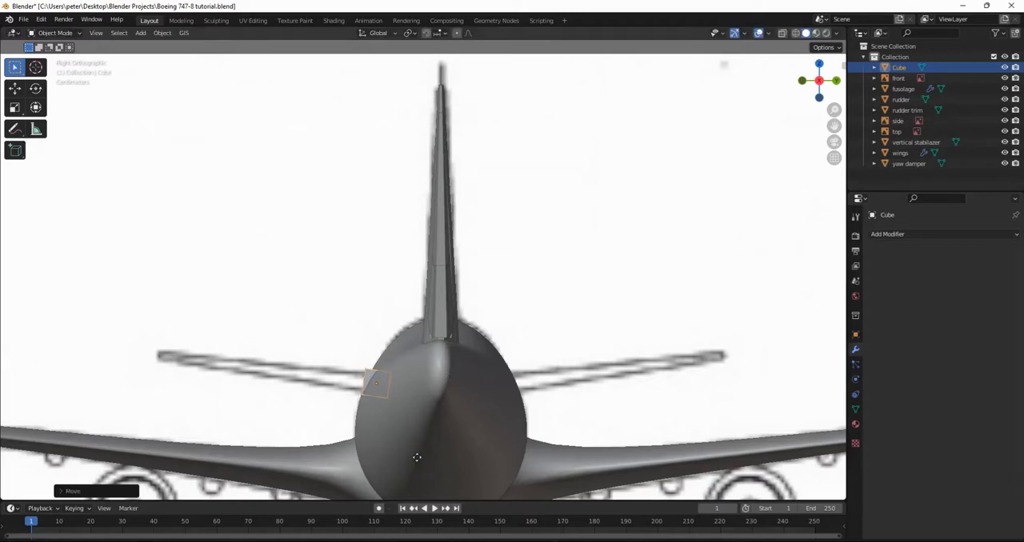
key("r")
left_click(424, 457)
Enter Edit Mode on the cube and select its face pointing outward from the fuselage.
middle_click_drag(376, 400, 342, 369)
key("Tab")
key("Tab")
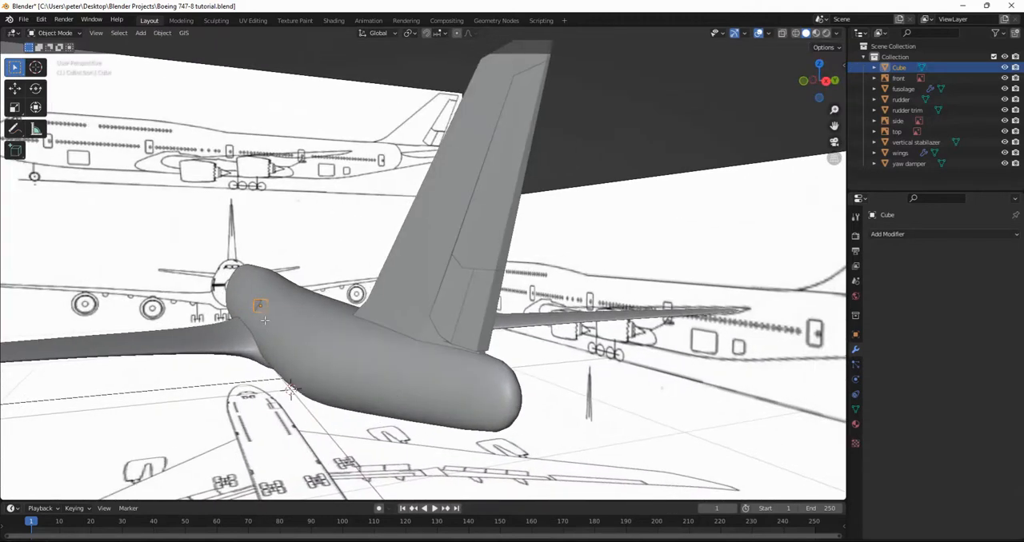
key("KP_Decimal")
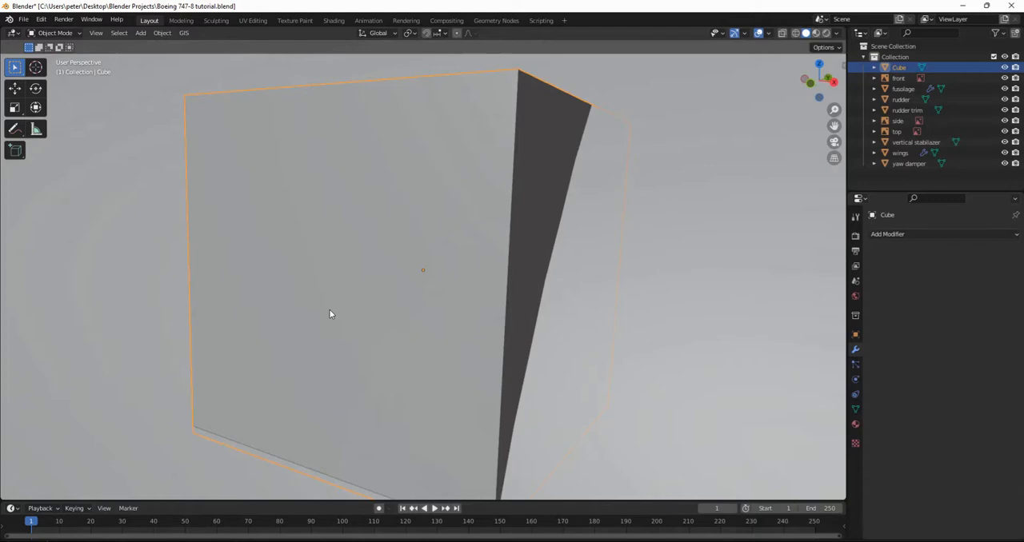
left_click(329, 309)
scroll(385, 292, "down", 5)
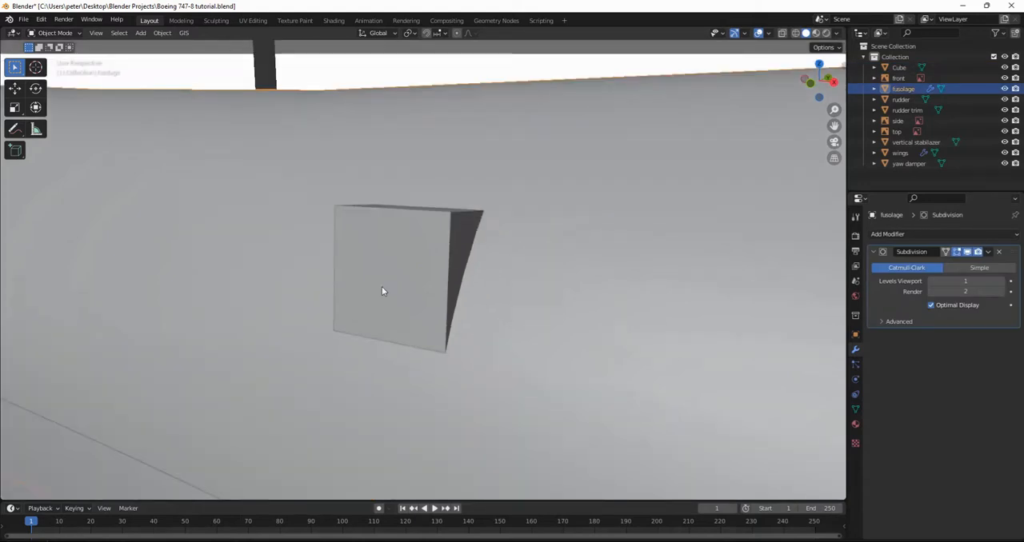
key("Tab")
key("Tab")
left_click(382, 289)
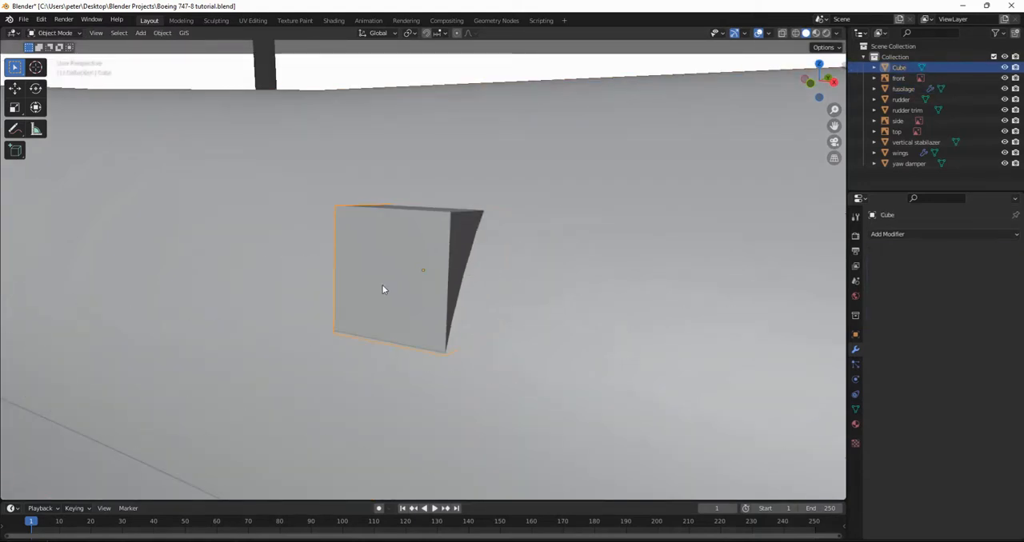
key("Tab")
left_click(382, 290)
Extrude the cube's outer face about 0.36 m outward to the left stabilizer's tip in the right orthographic view.
left_click(831, 79)
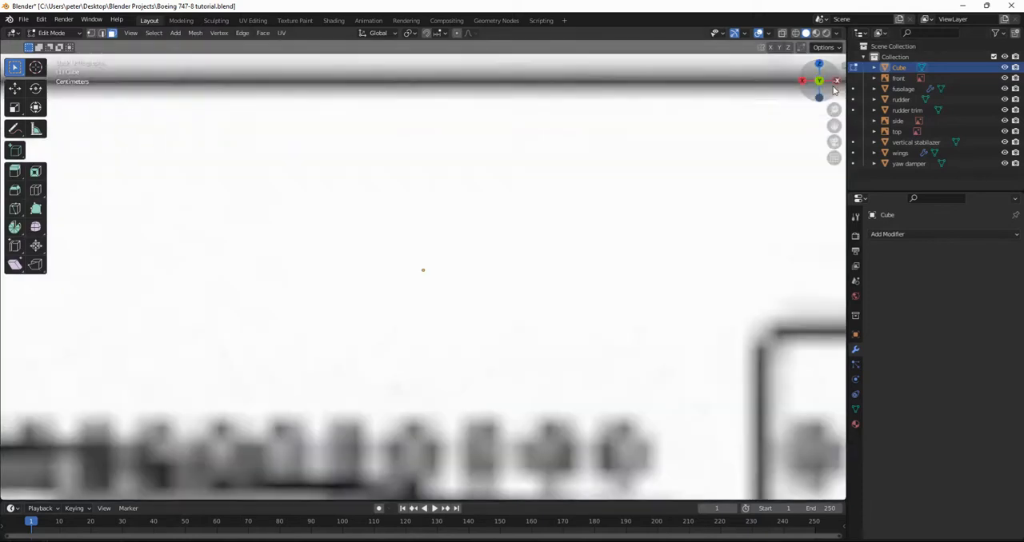
left_click(833, 80)
scroll(687, 146, "down", 2)
scroll(687, 146, "down", 2)
left_click(818, 80)
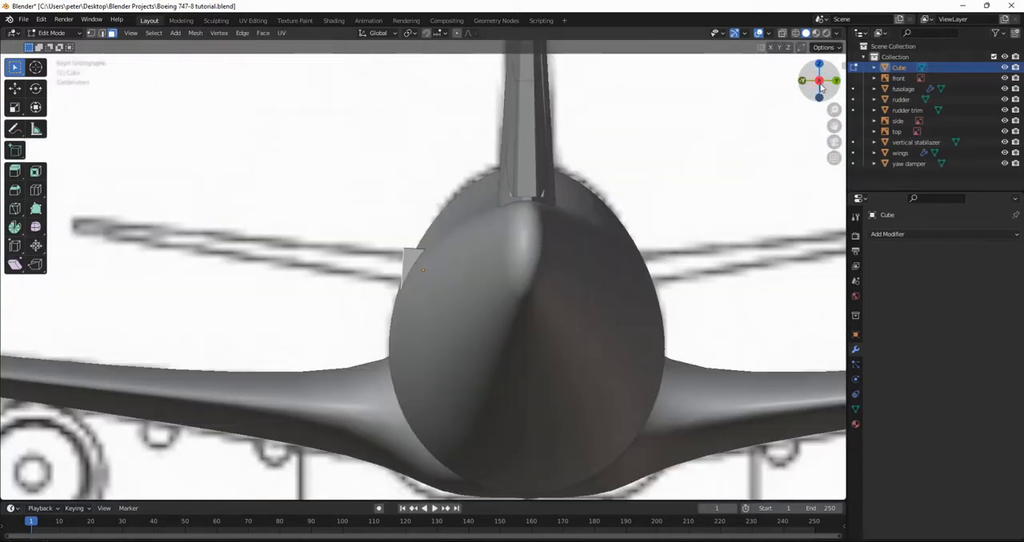
key("e")
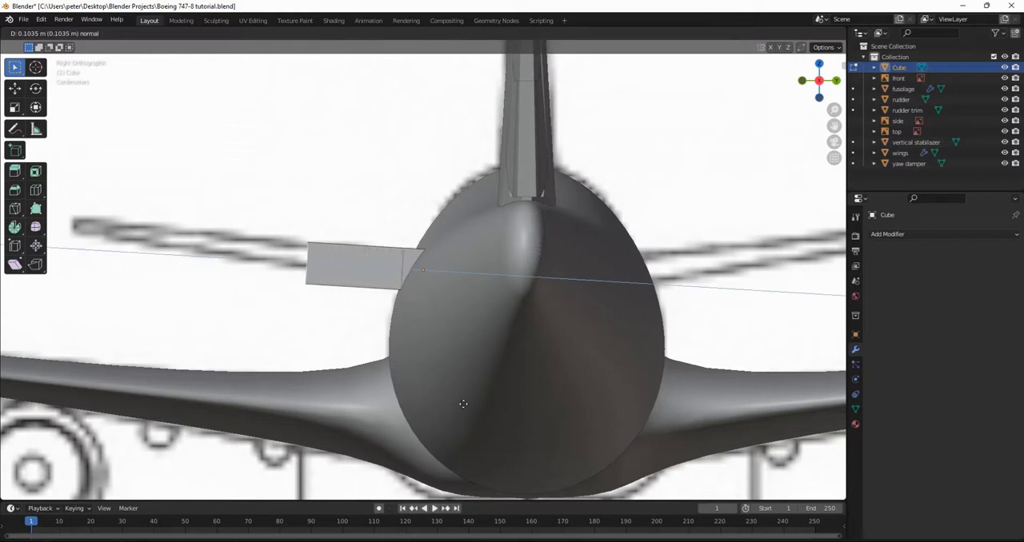
left_click(286, 390)
Scale down the extruded tip face and move it to fit the stabilizer tip in the front reference image.
key("s")
left_click(85, 314)
key("g")
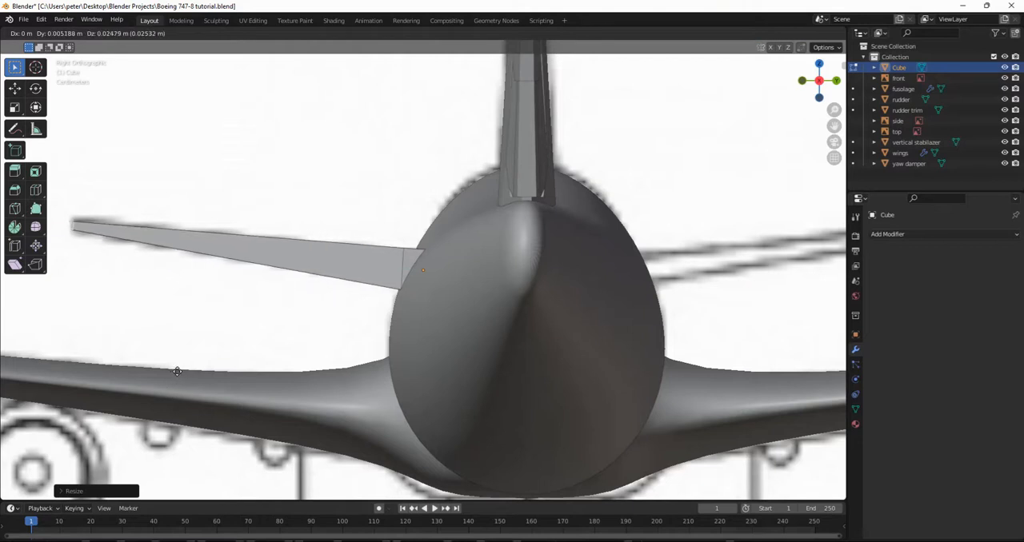
left_click(175, 372)
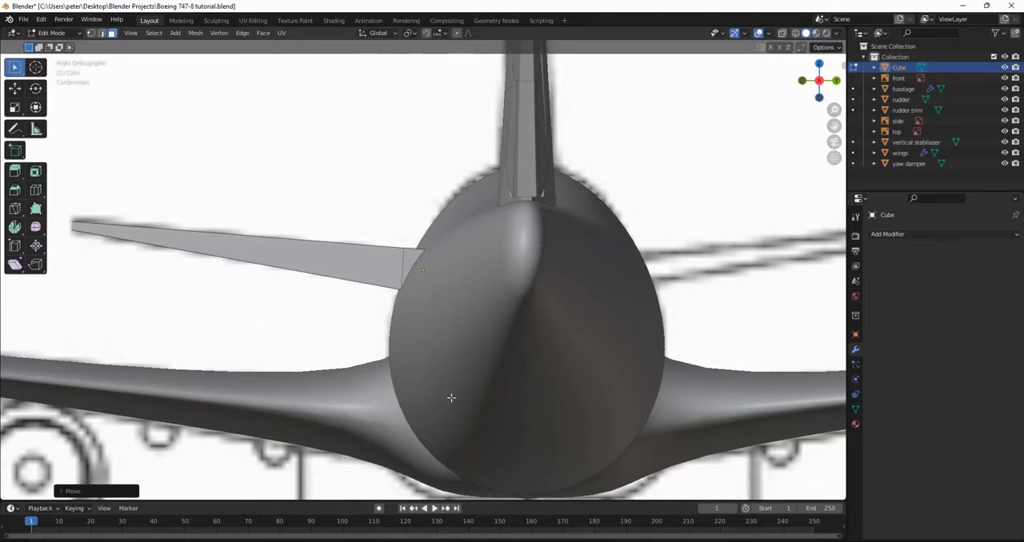
middle_click_drag(451, 398, 526, 446)
scroll(463, 376, "down", 6)
middle_click_drag(443, 363, 378, 325)
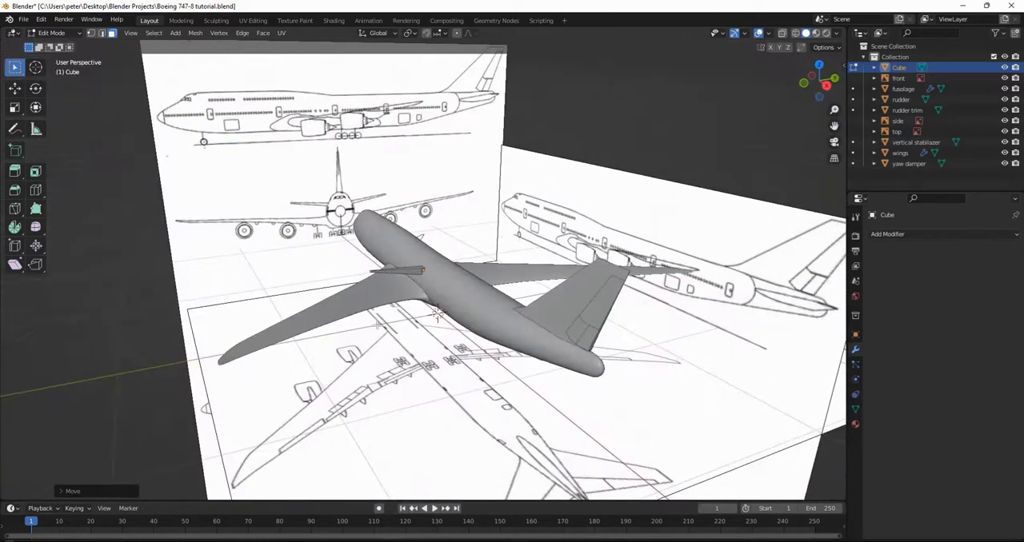
Return to Object Mode and move the stabilizer along the X axis to the tail, using X-ray in the front orthographic view.
key("Tab")
left_click(805, 84)
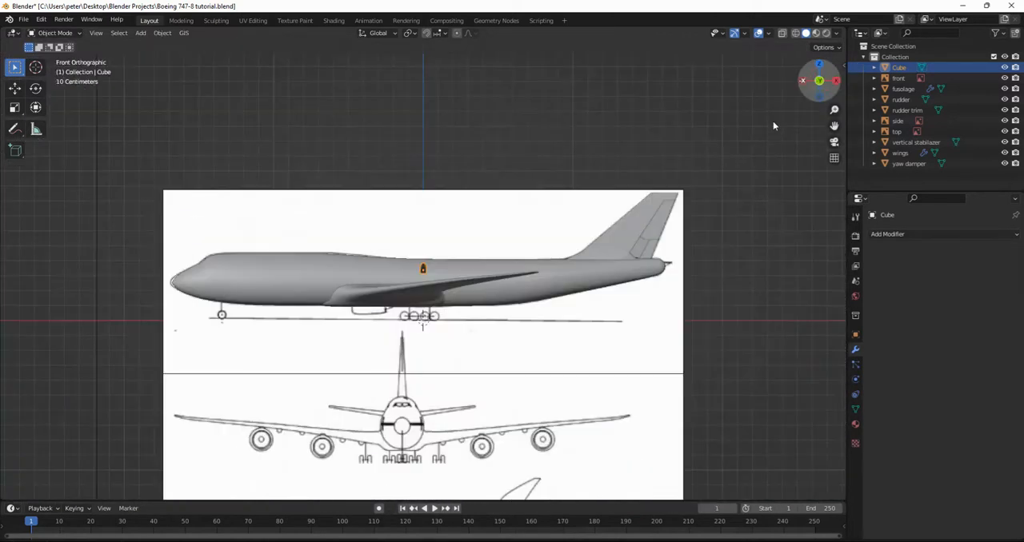
scroll(720, 280, "up", 1)
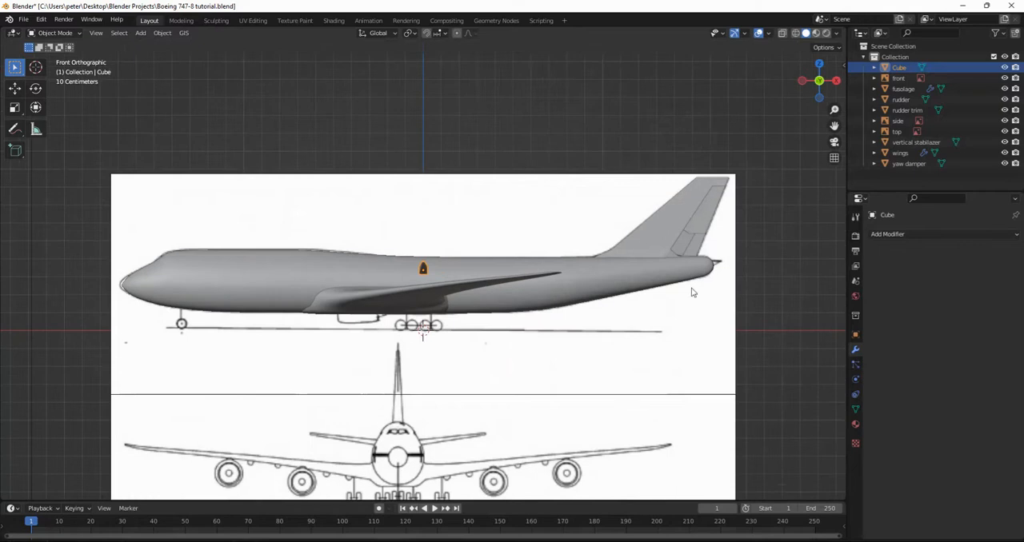
key("alt+z")
key("g")
key("x")
left_click(720, 300)
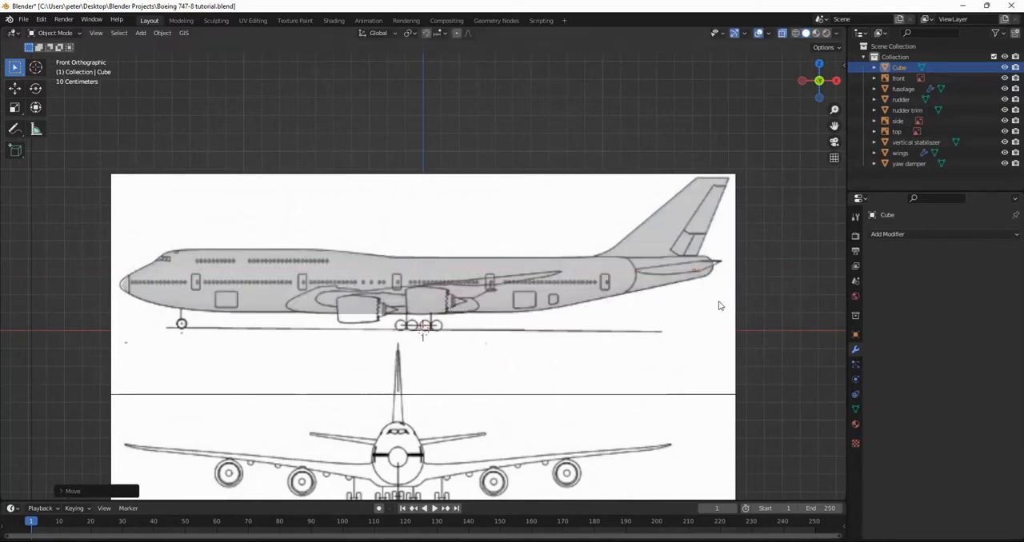
Shift the stabilizer forward along the X axis to the middle of its root outline on the side reference, and turn X-ray off.
middle_click_drag(676, 308, 474, 304, "shift")
scroll(634, 325, "up", 7)
middle_click_drag(632, 325, 468, 331, "shift")
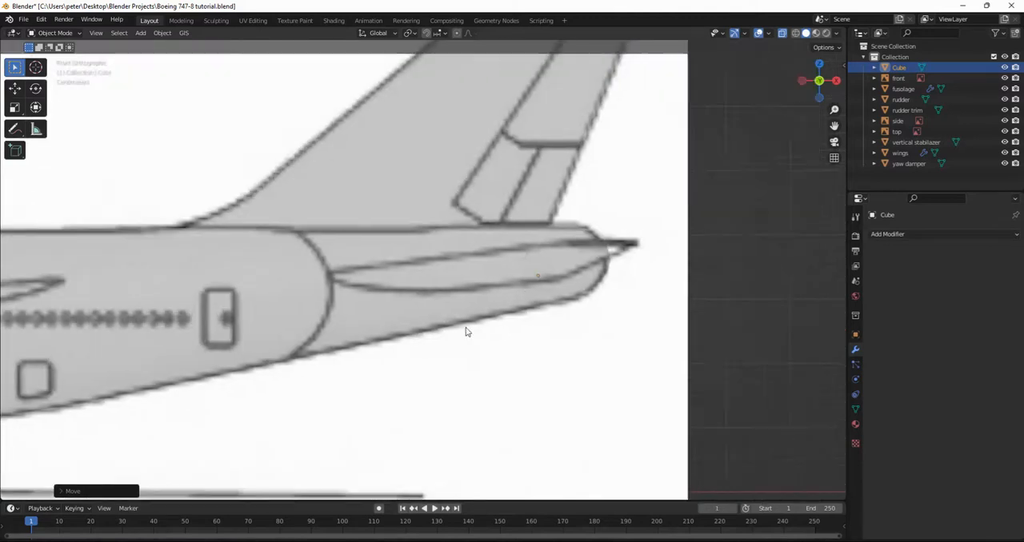
key("g")
key("x")
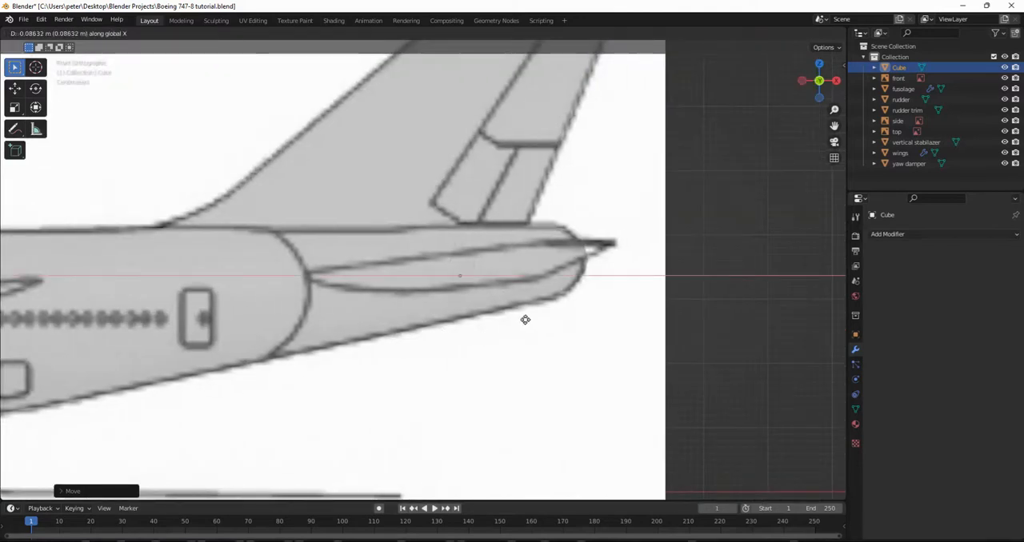
left_click(496, 319)
middle_click_drag(536, 232, 504, 252)
key("alt+z")
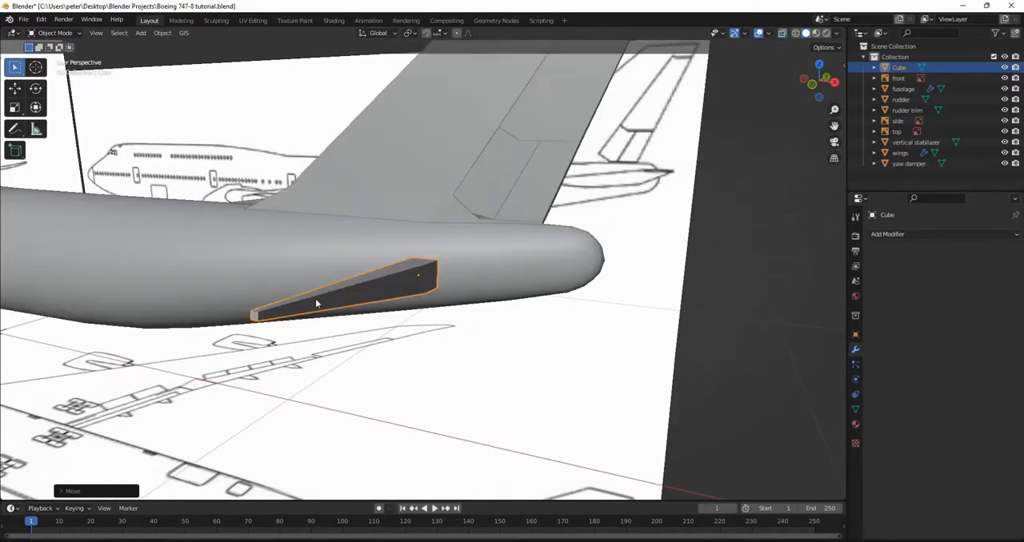
Move the stabilizer tip's rear edge backward along X to the tip point on the side reference, using Edit Mode and X-ray.
key("Tab")
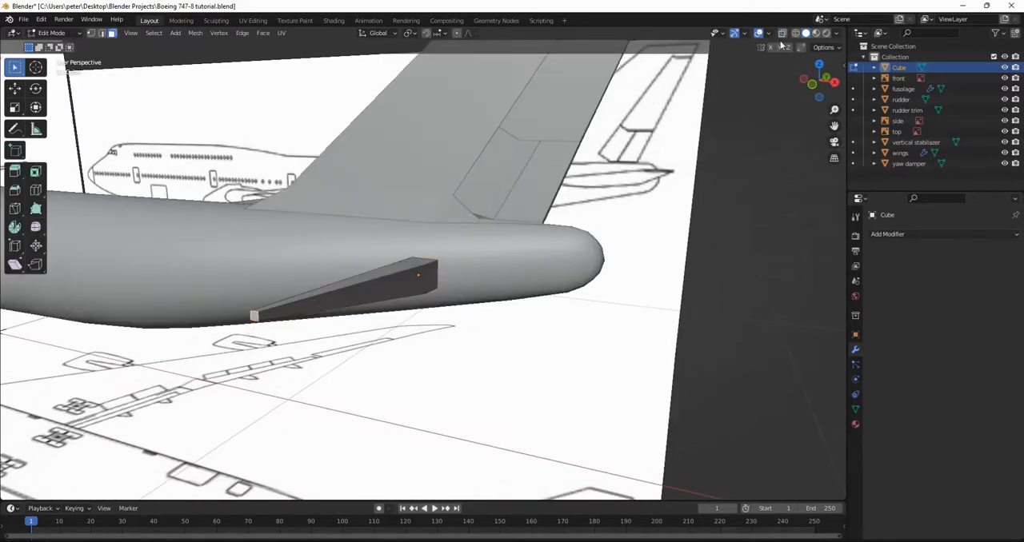
left_click(805, 76)
key("alt+z")
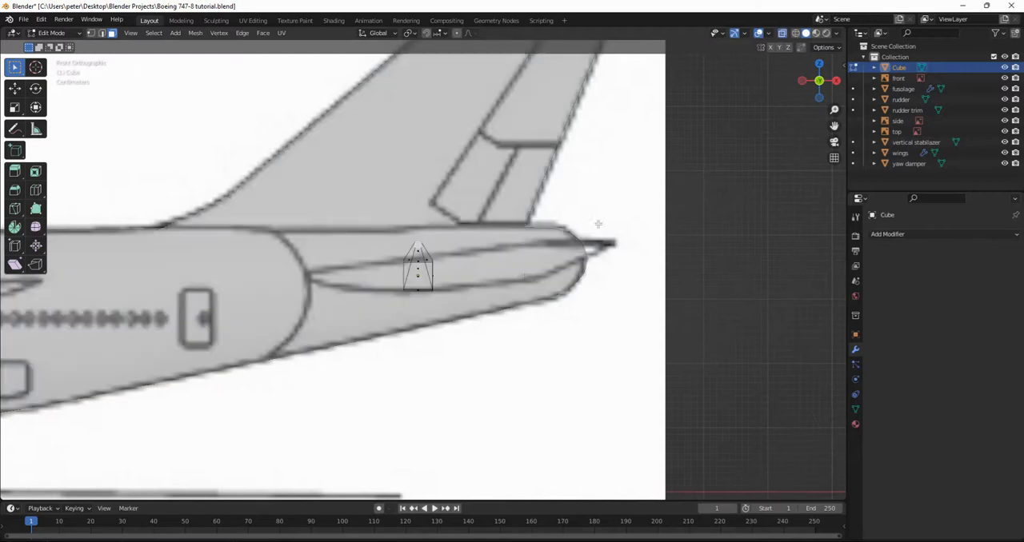
key("g")
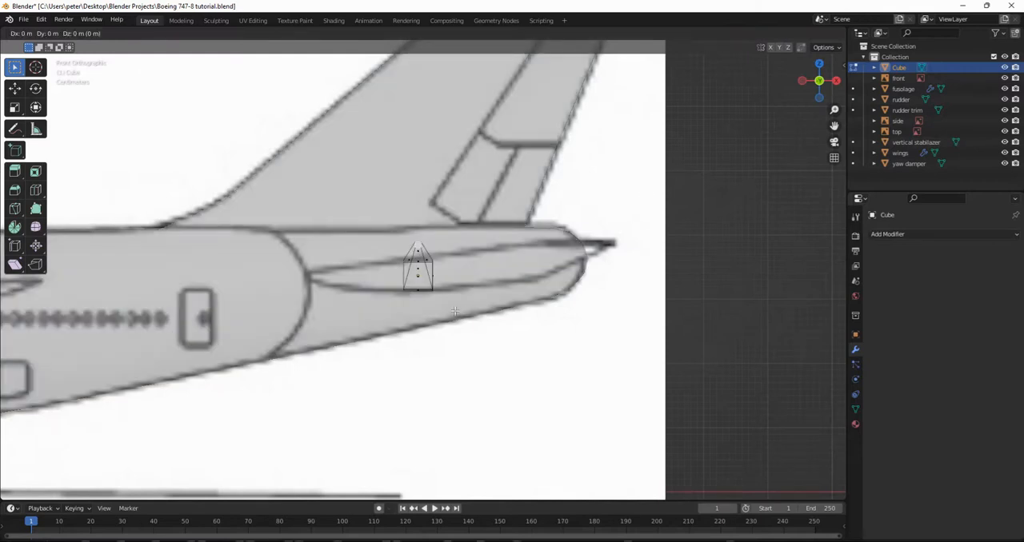
left_click(454, 311)
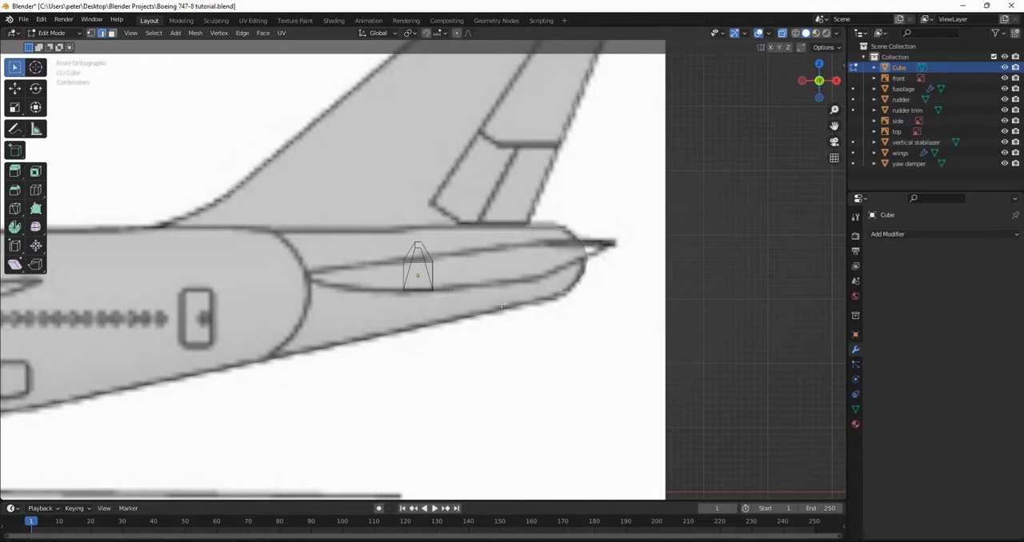
key("g")
key("x")
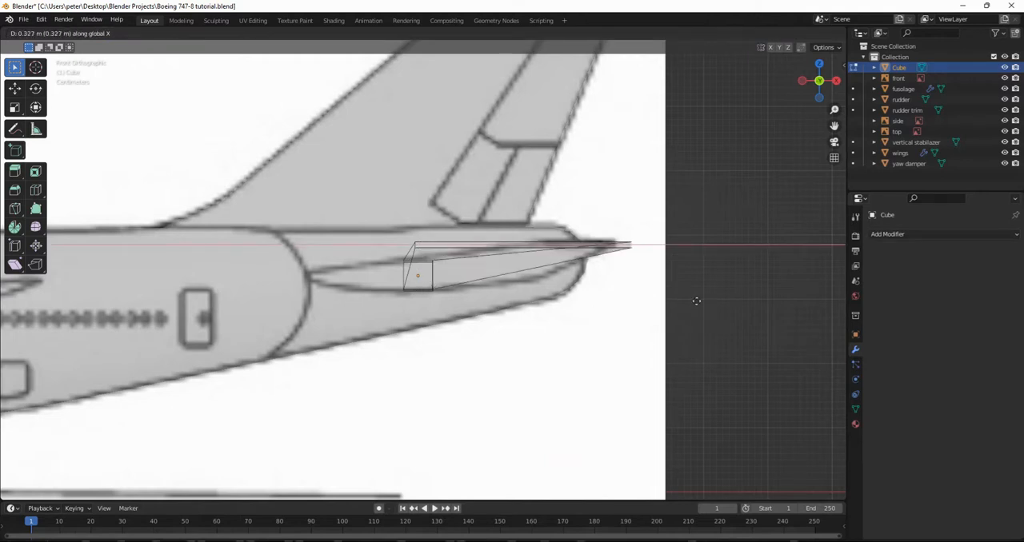
left_click(693, 300)
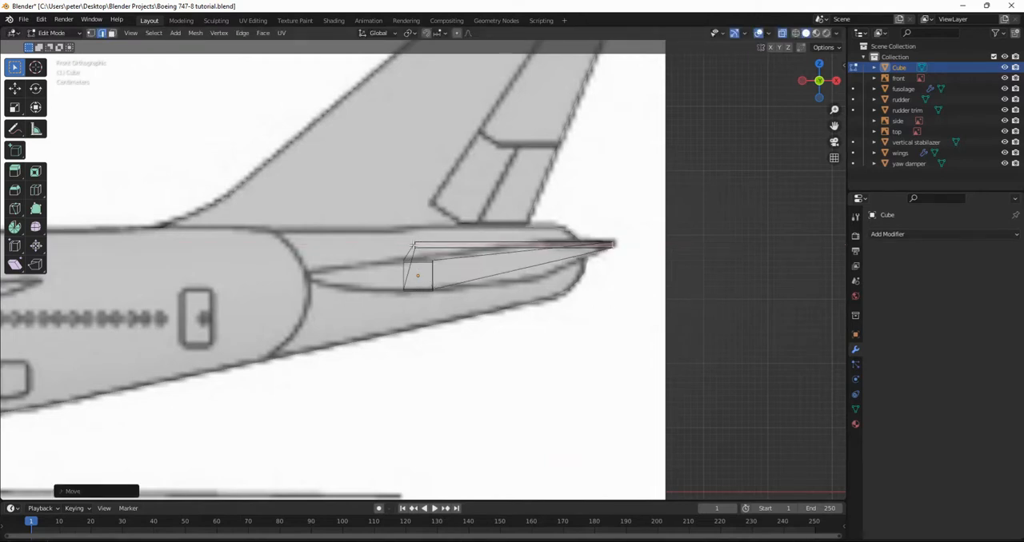
Move the tip's rear edge about 0.02 m along X in the top view to match the trailing tip corner.
left_click(416, 245)
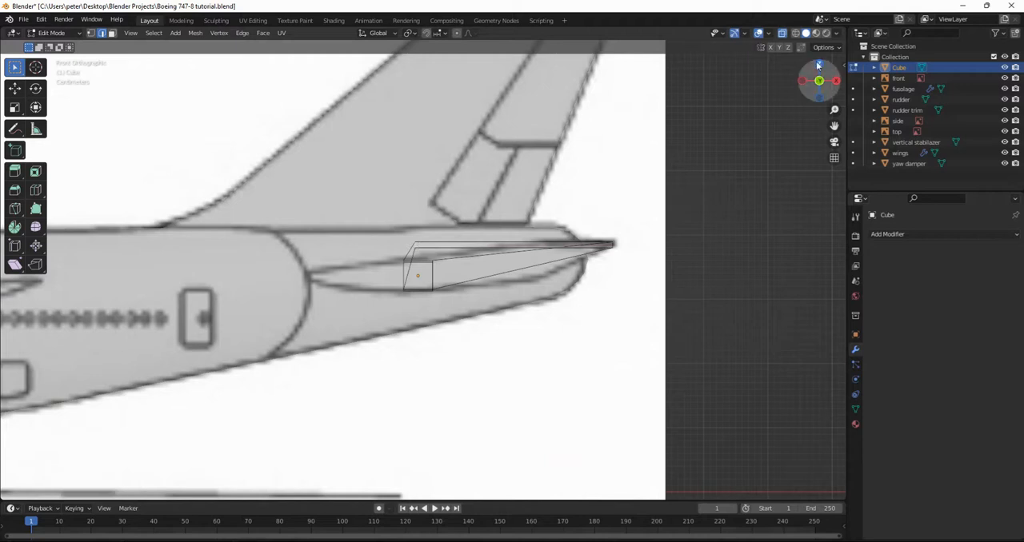
left_click(819, 64)
middle_click_drag(640, 383, 543, 224, "shift")
middle_click_drag(520, 393, 503, 354)
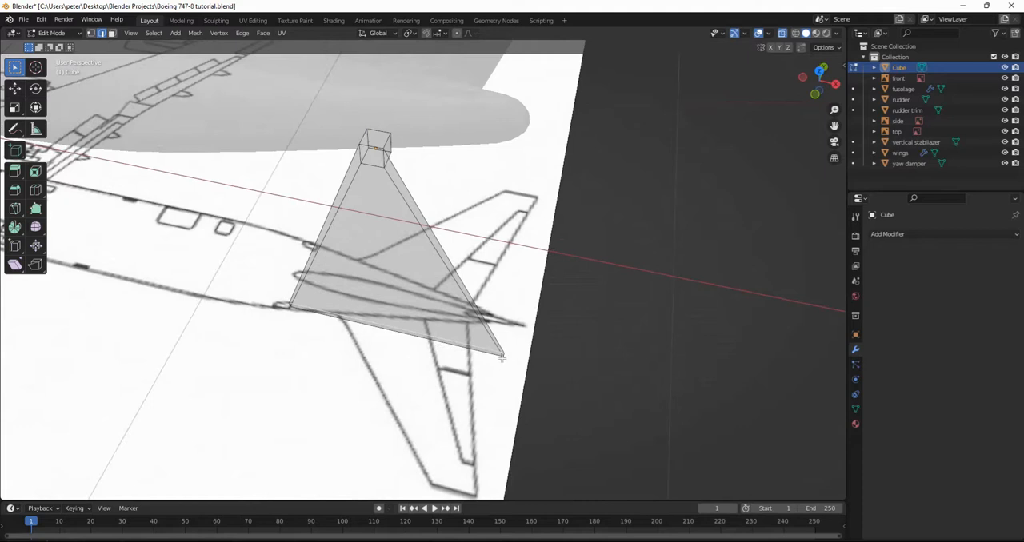
left_click(819, 71)
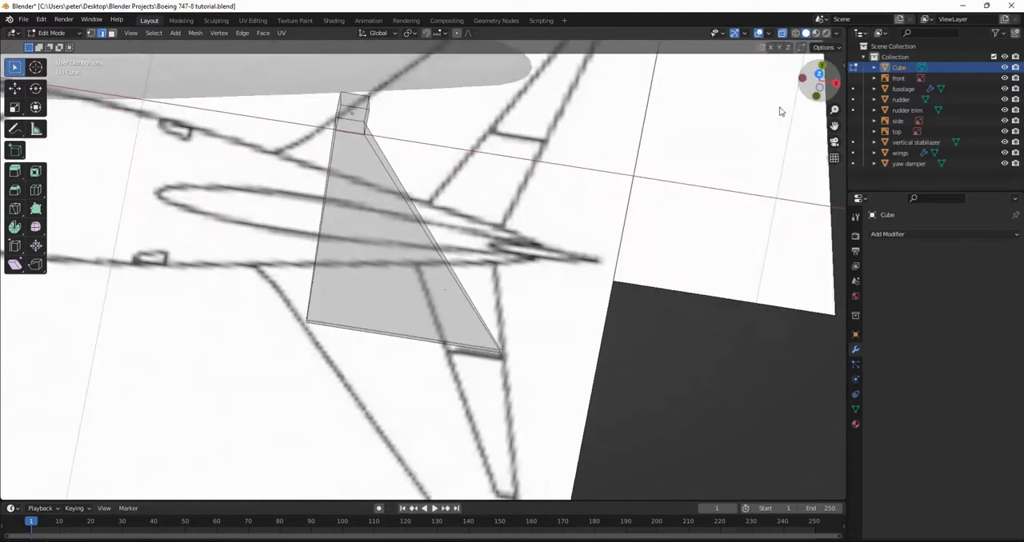
key("g")
key("x")
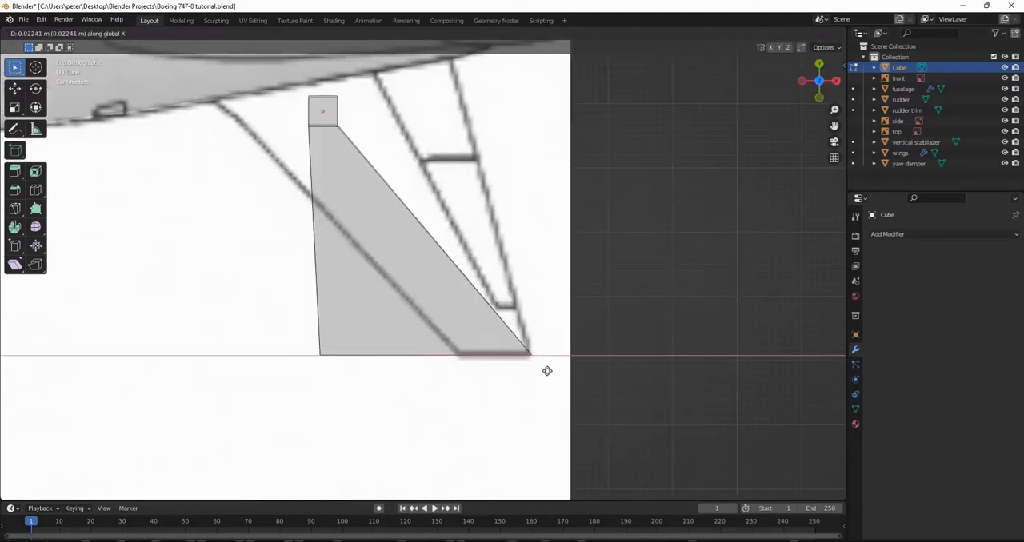
left_click(546, 371)
Move the tip's front edge about 0.22 m along X in the top view to match the leading tip corner.
middle_click_drag(316, 361, 344, 337)
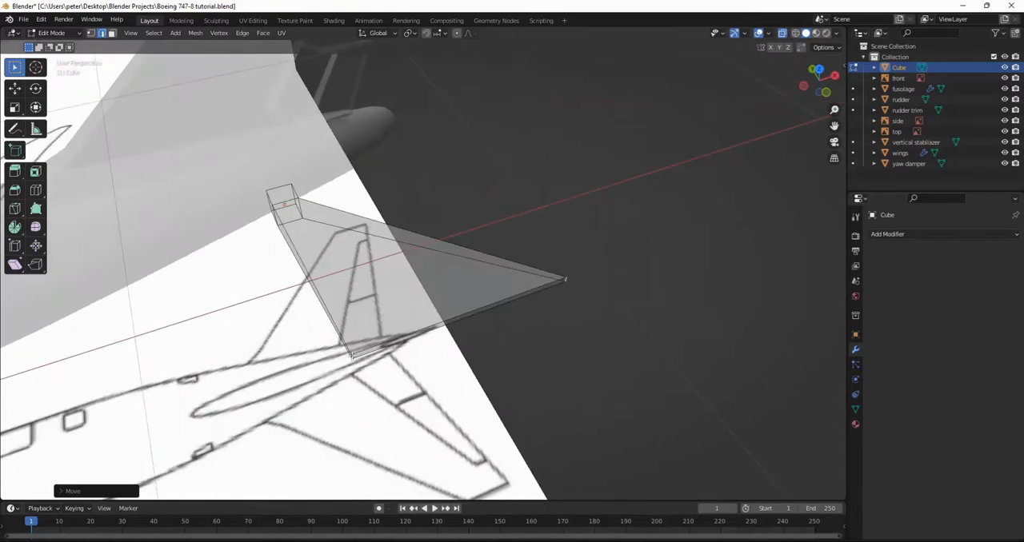
left_click(819, 70)
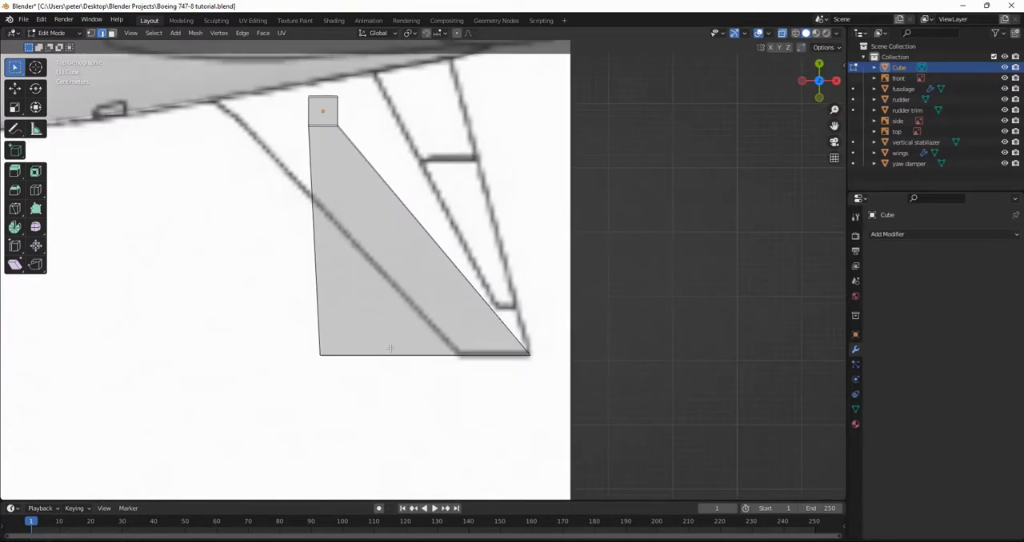
key("g")
key("x")
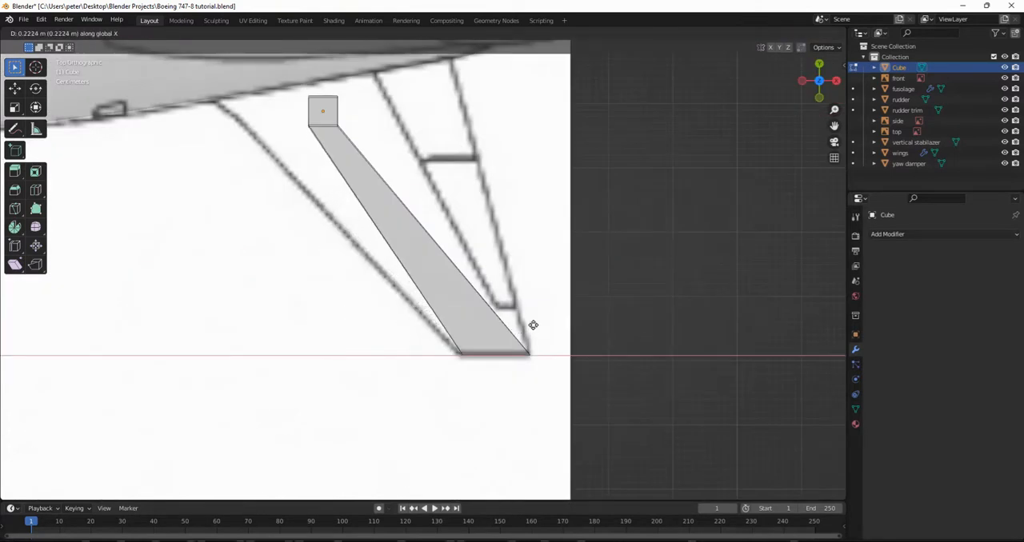
left_click(529, 325)
middle_click_drag(371, 272, 421, 206)
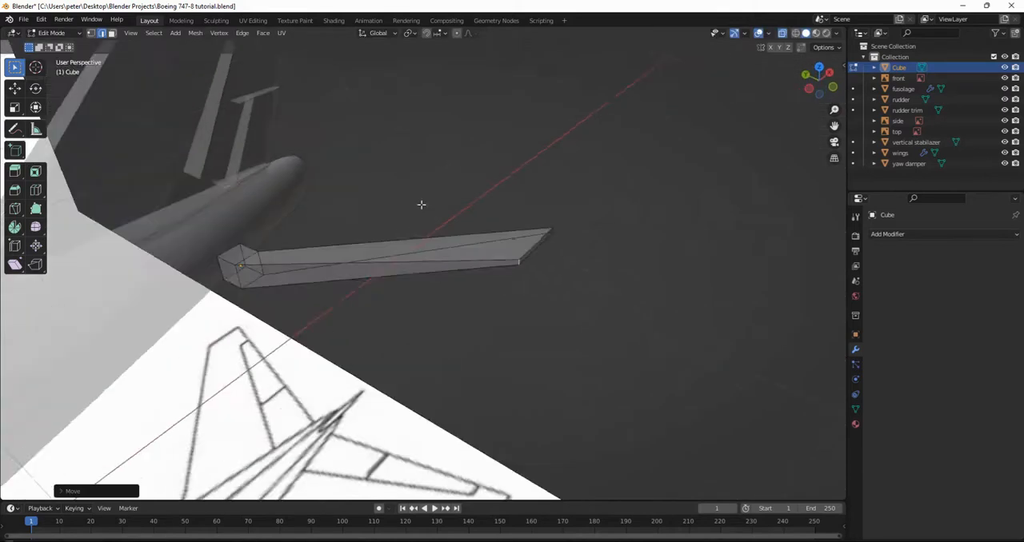
Move the front edge at the stabilizer's inner section line about 0.09 m forward along X in the top view, onto the leading-edge outline.
left_click(236, 276)
left_click(820, 71)
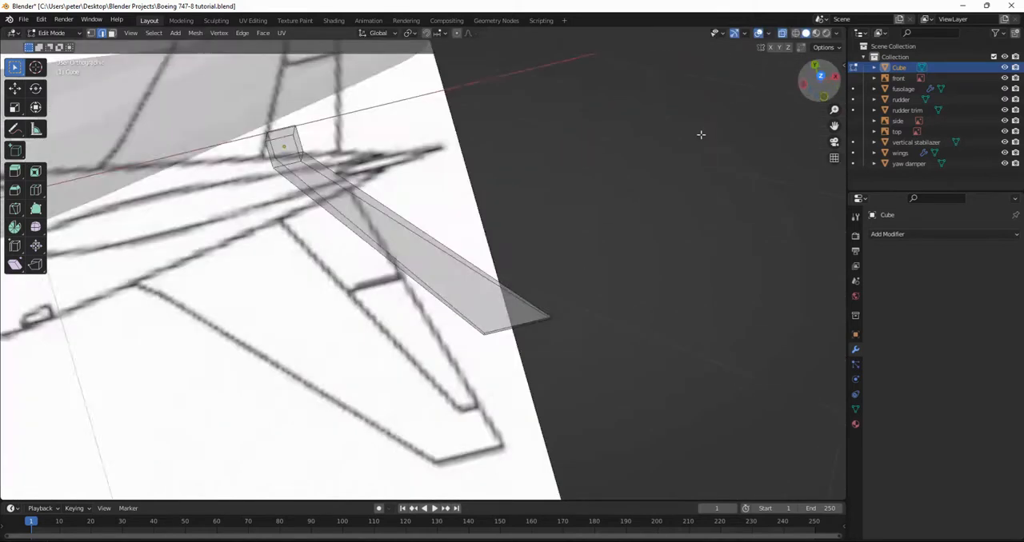
key("g")
key("x")
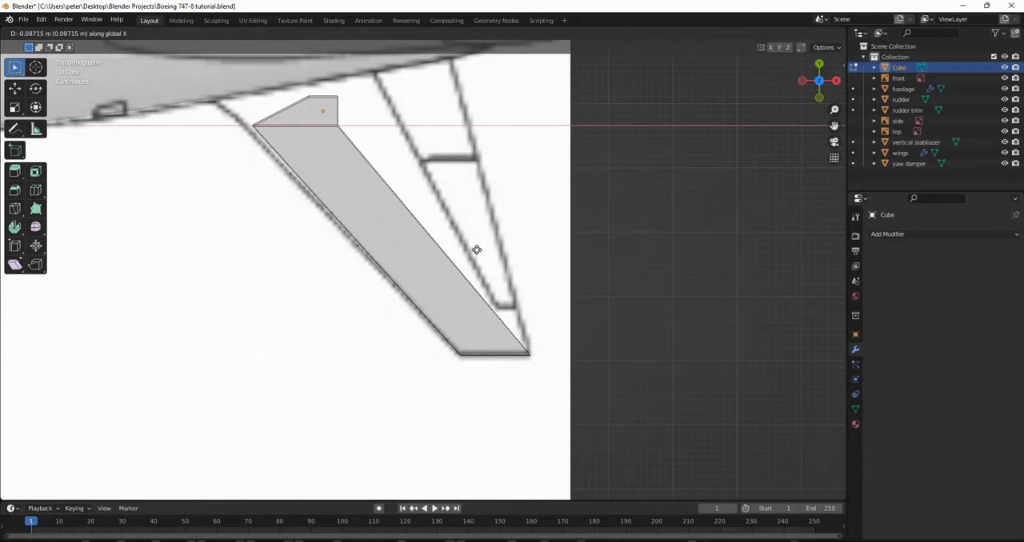
left_click(473, 251)
Move the stabilizer root's front edge about 0.16 m forward along X in the top view to meet the leading-edge outline at the fuselage.
middle_click_drag(294, 198, 421, 151)
left_click(332, 426)
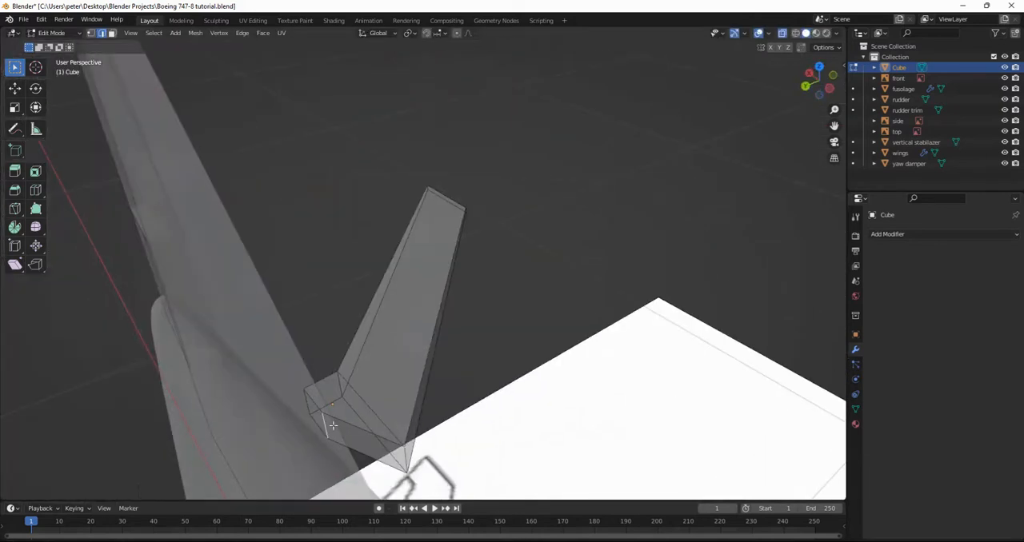
left_click(816, 68)
key("g")
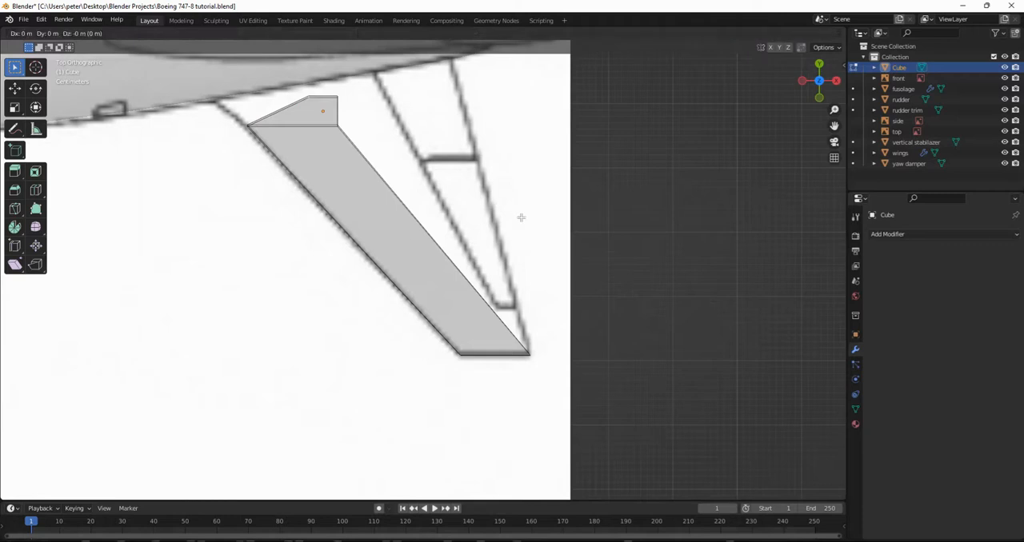
key("x")
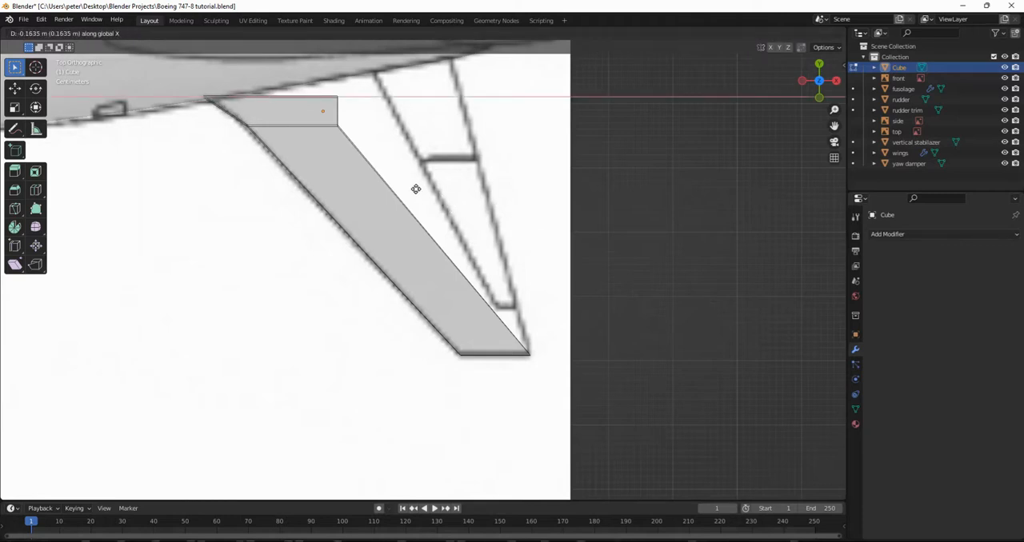
left_click(416, 189)
Move the rear edge at the stabilizer's inner section line backward along X in the top view, onto the trailing-edge outline.
middle_click_drag(377, 288, 608, 139)
left_click(819, 70)
middle_click_drag(330, 105, 564, 191)
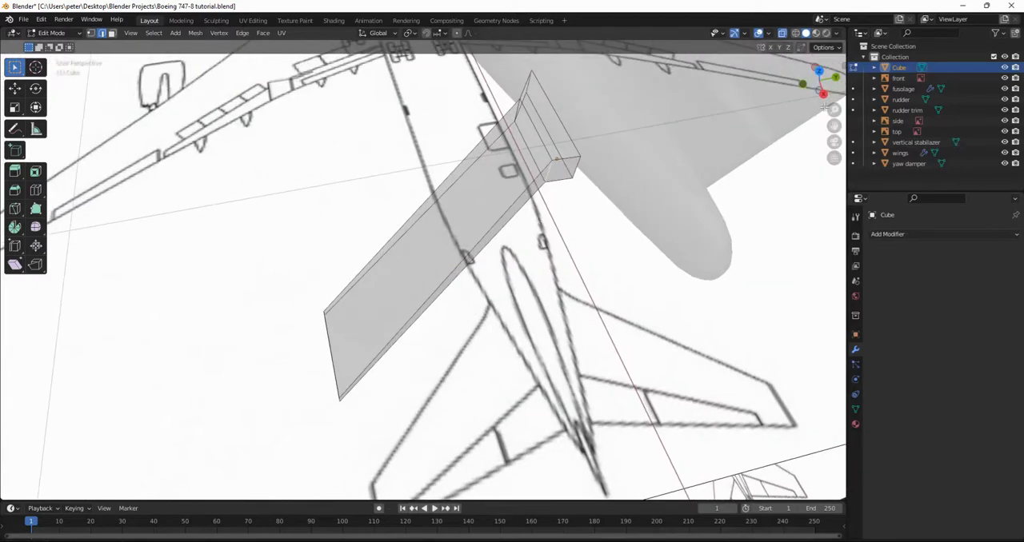
left_click(819, 71)
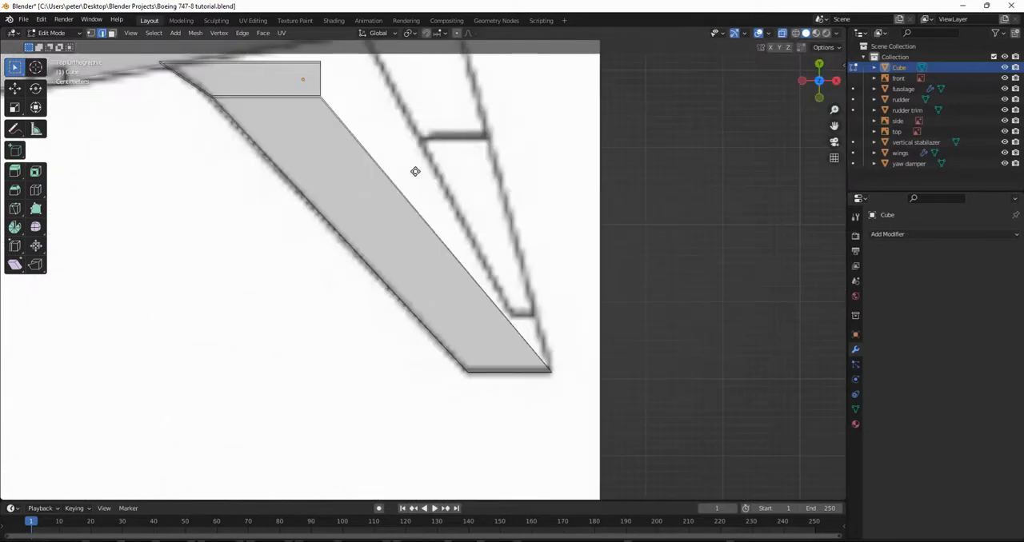
key("g")
key("x")
left_click(570, 129)
Move the stabilizer root's rear edge about 0.19 m backward along X in the top view, extending the trailing edge toward the fuselage.
middle_click_drag(541, 146, 628, 288)
left_click(627, 295)
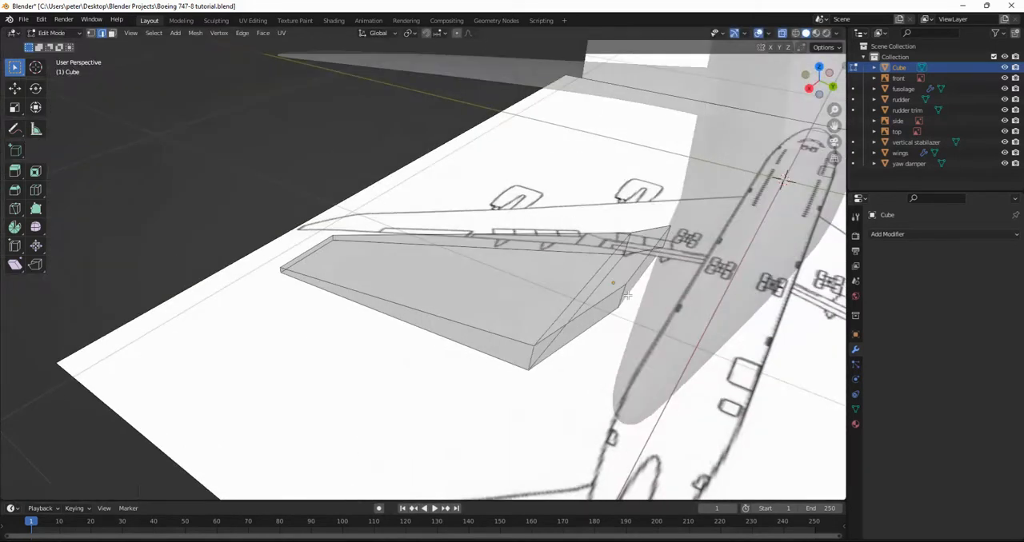
left_click(818, 65)
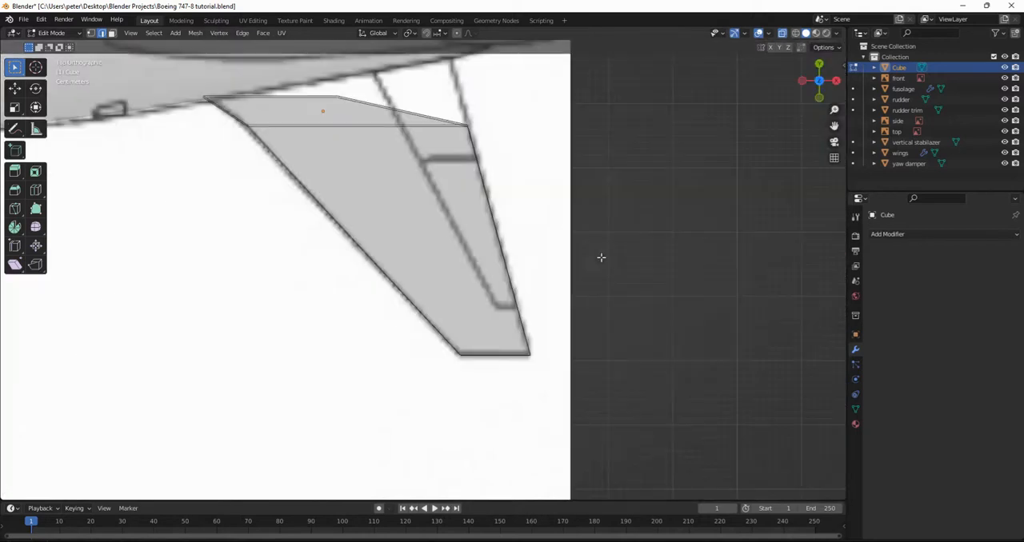
key("g")
key("x")
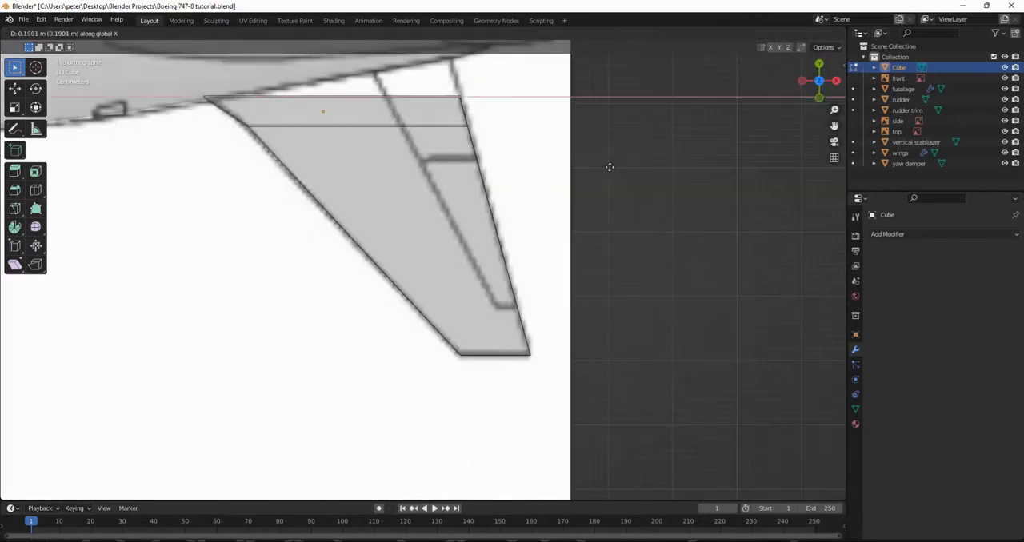
left_click(609, 168)
Extrude the stabilizer's root face inward toward the fuselage.
scroll(575, 192, "down", 3)
middle_click_drag(576, 192, 579, 348)
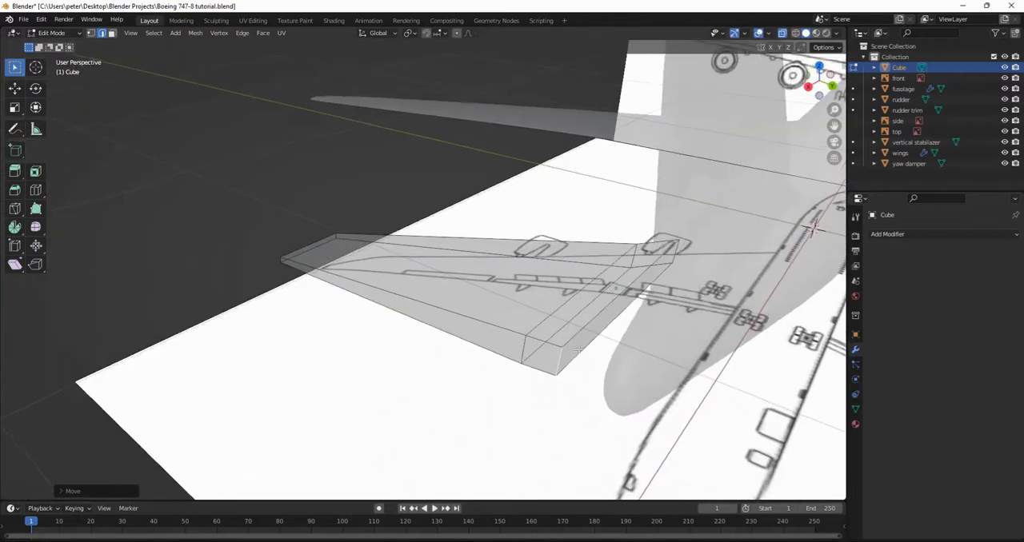
left_click(631, 296)
key("e")
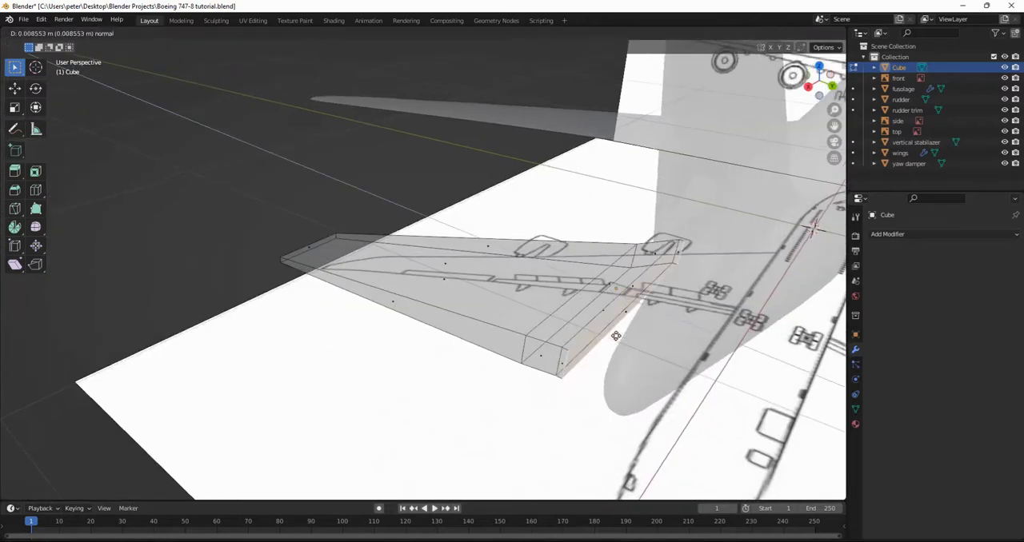
left_click(644, 333)
Move the extruded root face along the Y axis so the stabilizer reaches into the fuselage.
middle_click_drag(644, 334, 714, 378)
mouse_move(678, 296)
middle_mouse_down()
mouse_move(663, 300)
mouse_move(687, 302)
middle_mouse_up()
key("g")
key("x")
key("y")
left_click(698, 301)
Add a spanwise loop cut along the stabilizer and slide it by a factor of about 0.35.
middle_click_drag(698, 301, 413, 275)
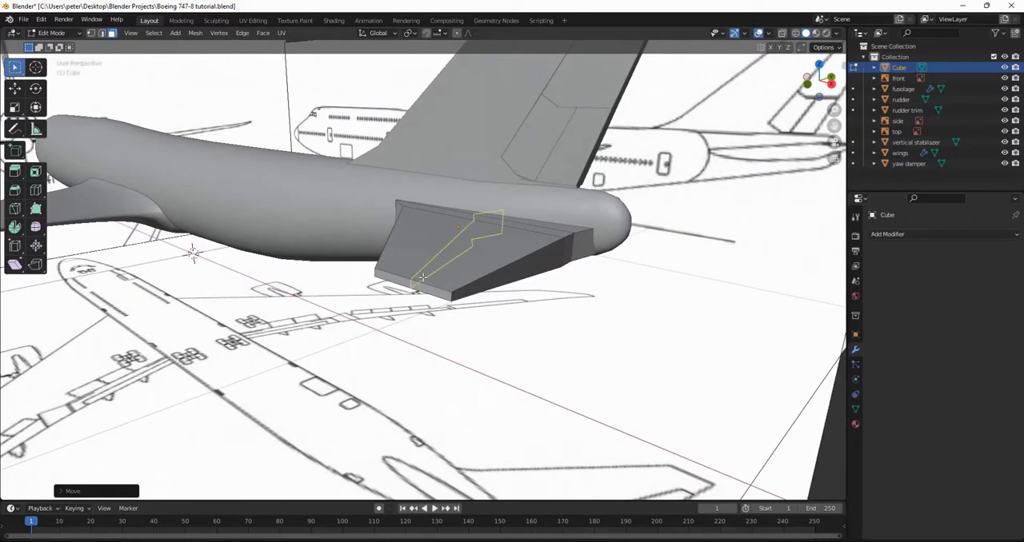
key("g")
key("g")
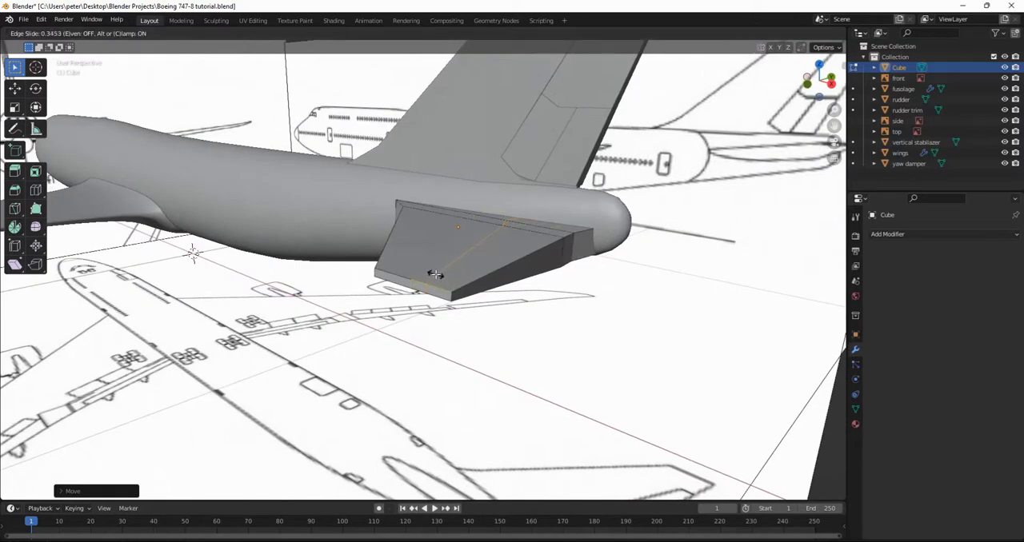
left_click(434, 274)
Scale the stabilizer's trailing-edge faces down along Z in the right view to thin the trailing edge.
left_click(548, 254)
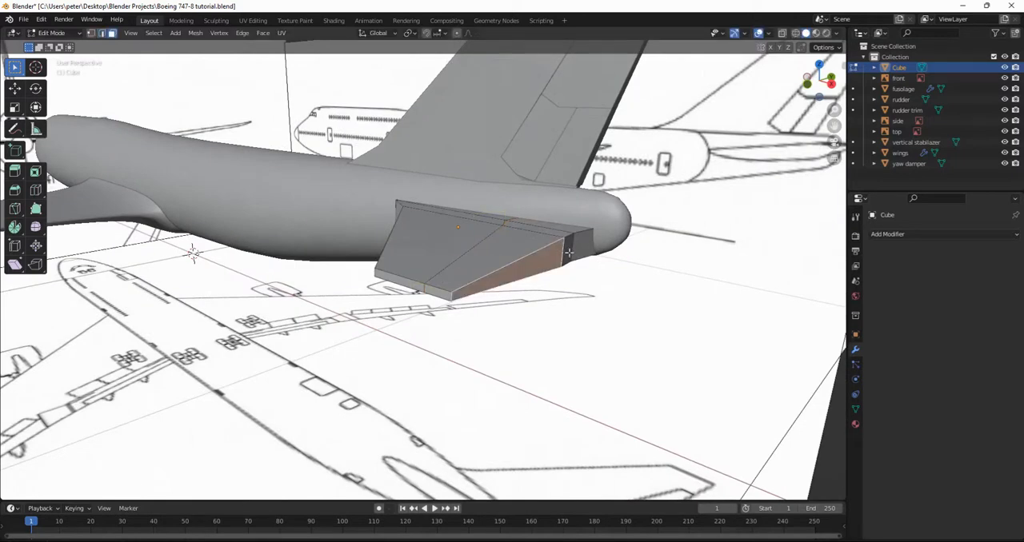
left_click(568, 233, "shift")
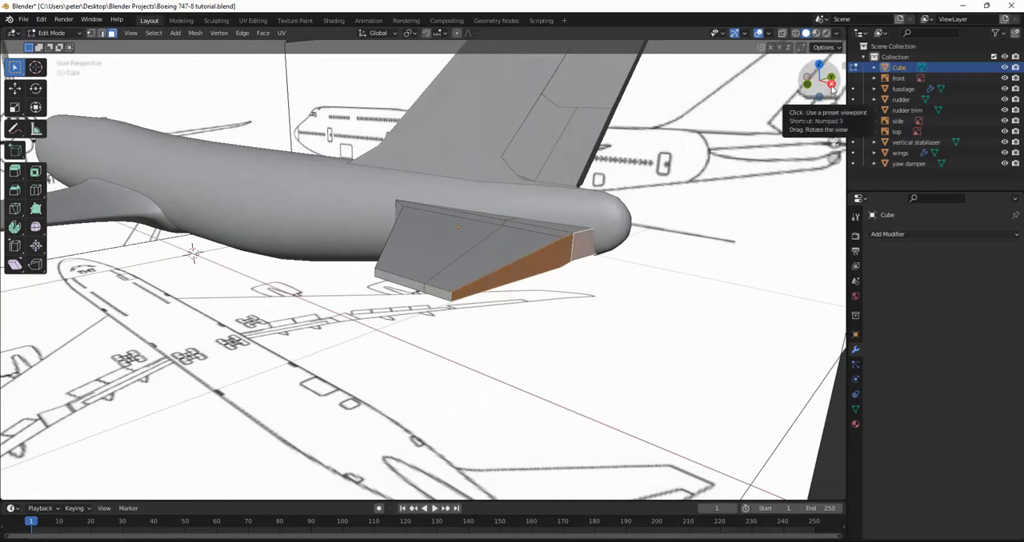
left_click(832, 85)
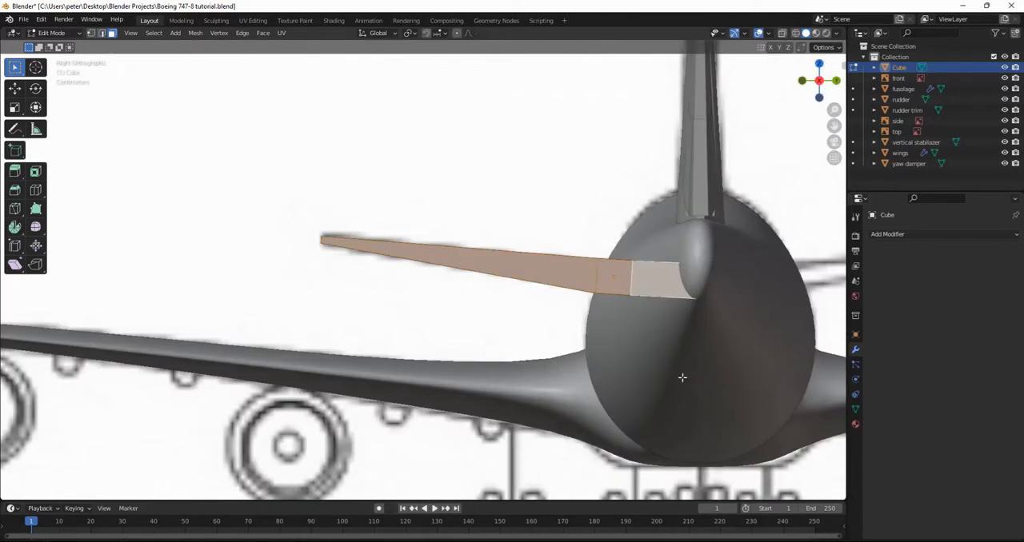
key("s")
key("z")
left_click(656, 310)
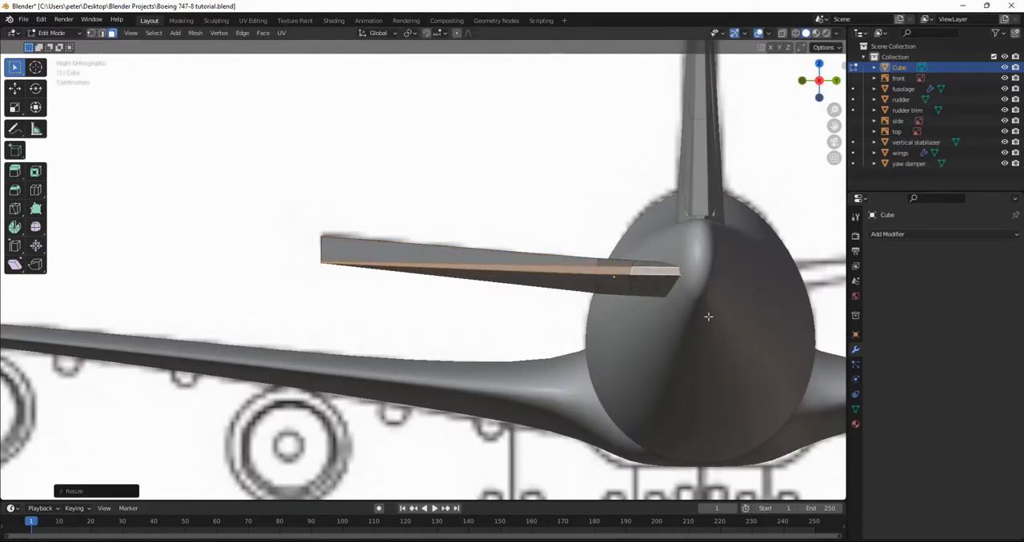
Rotate the thinned trailing-edge faces about 5.4° in the right view to follow the stabilizer's upward slope, and leave Edit Mode.
key("r")
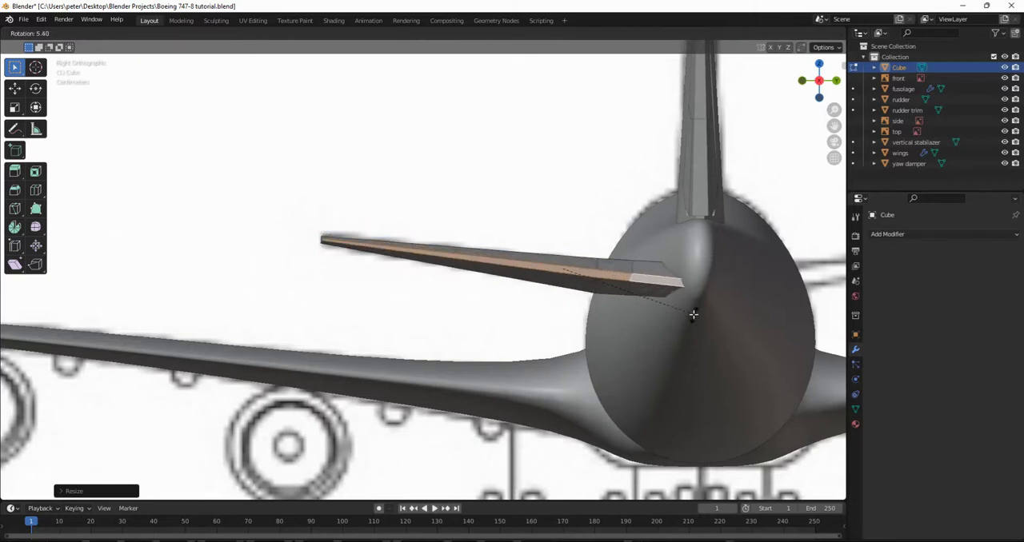
left_click(692, 315)
middle_click_drag(649, 320, 443, 332)
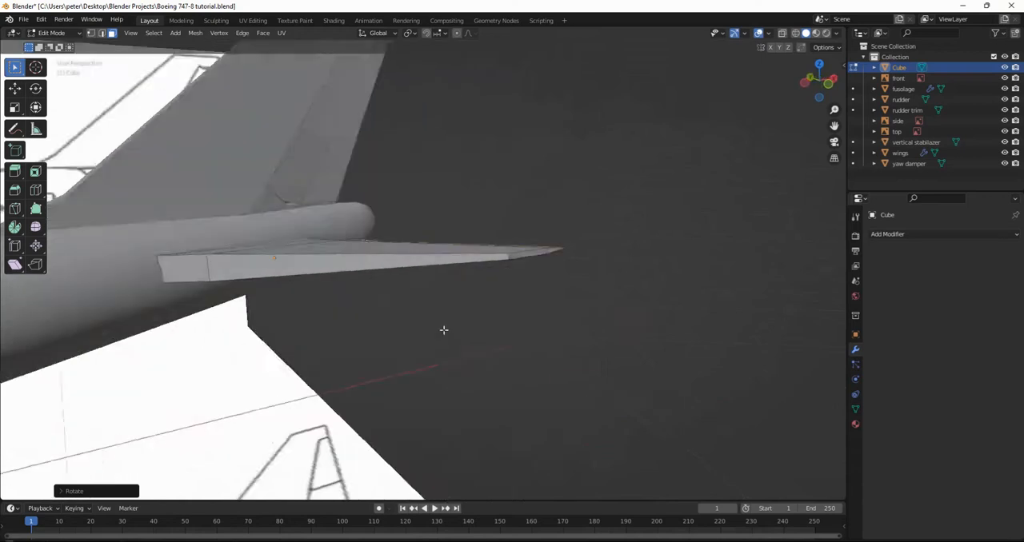
key("Tab")
Open the yaw damper in Edit Mode with X-ray on, near the gap at its base above the fuselage.
middle_click_drag(574, 327, 446, 362)
scroll(446, 361, "up", 6)
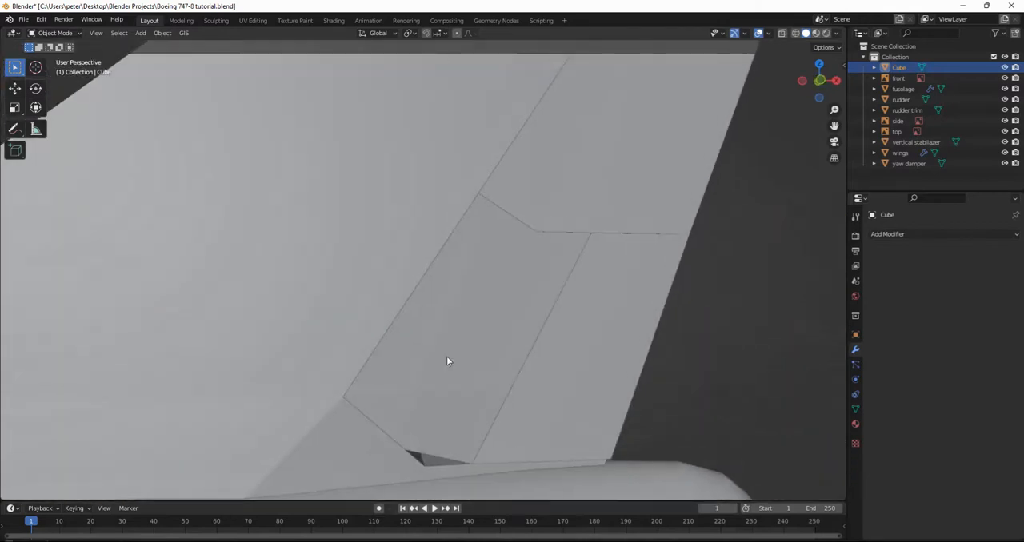
left_click(444, 361)
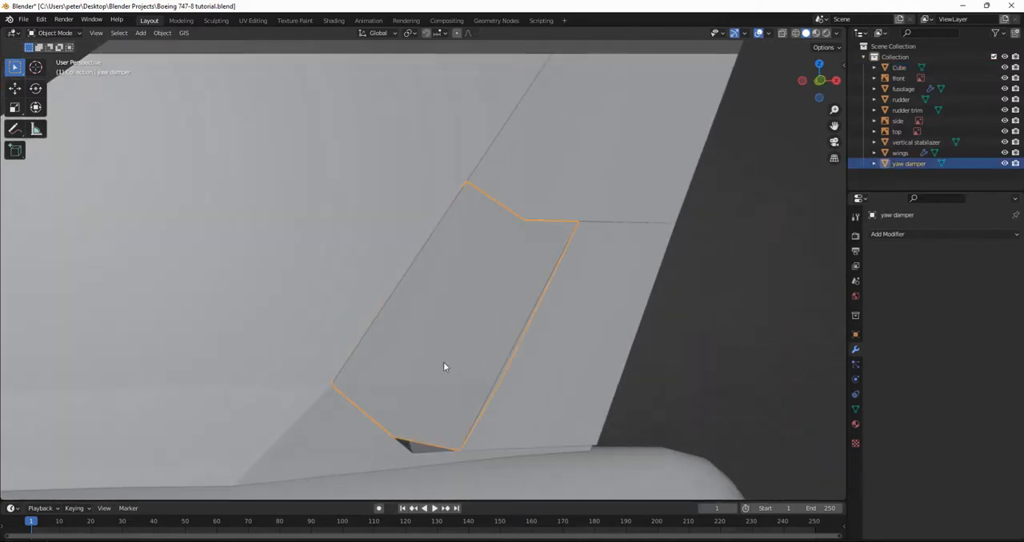
key("Tab")
middle_click_drag(414, 432, 329, 222)
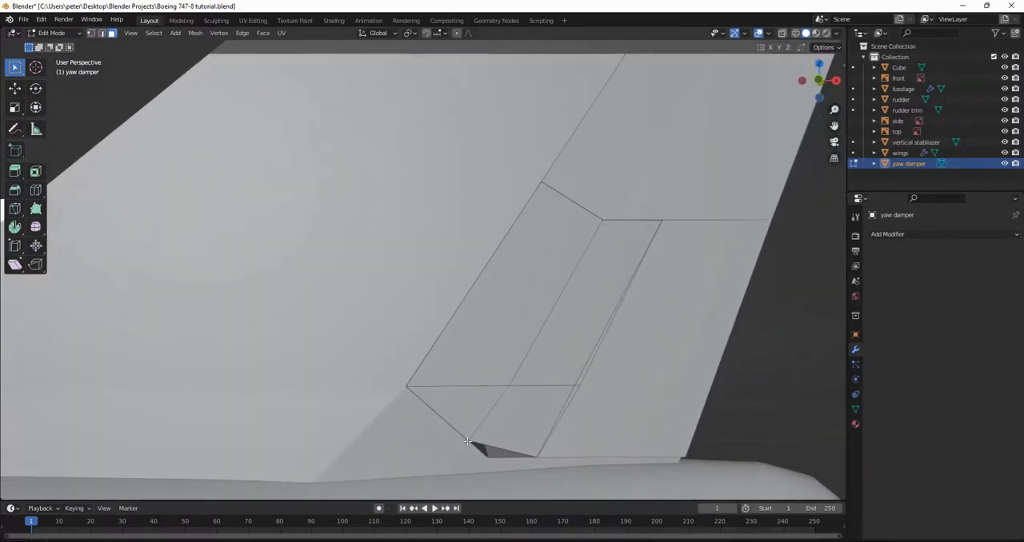
key("alt+z")
Move the yaw damper's lower front edge about 0.01 m backward and 0.01 m down in the side profile to close the gap, with X-ray off.
middle_click_drag(497, 445, 521, 443)
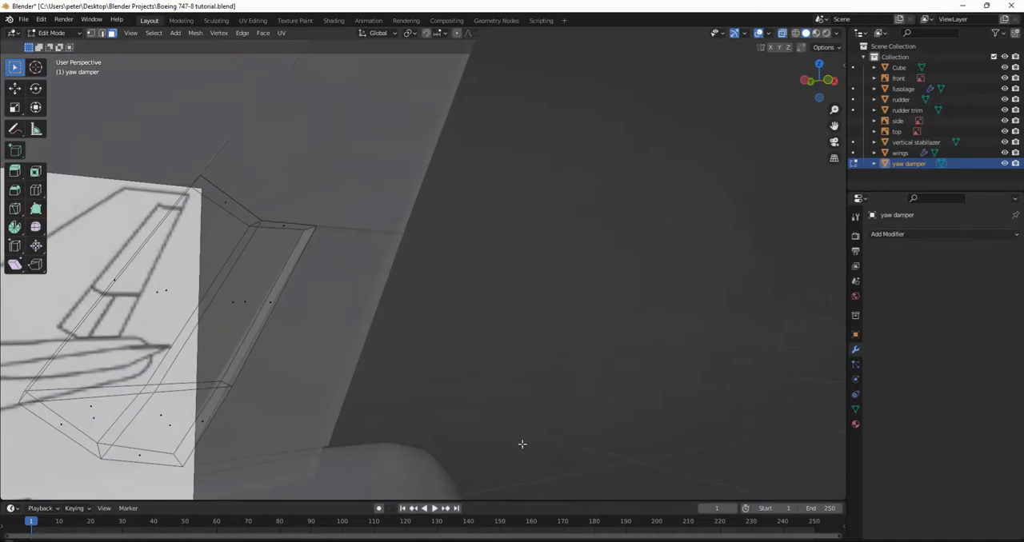
left_click(138, 462)
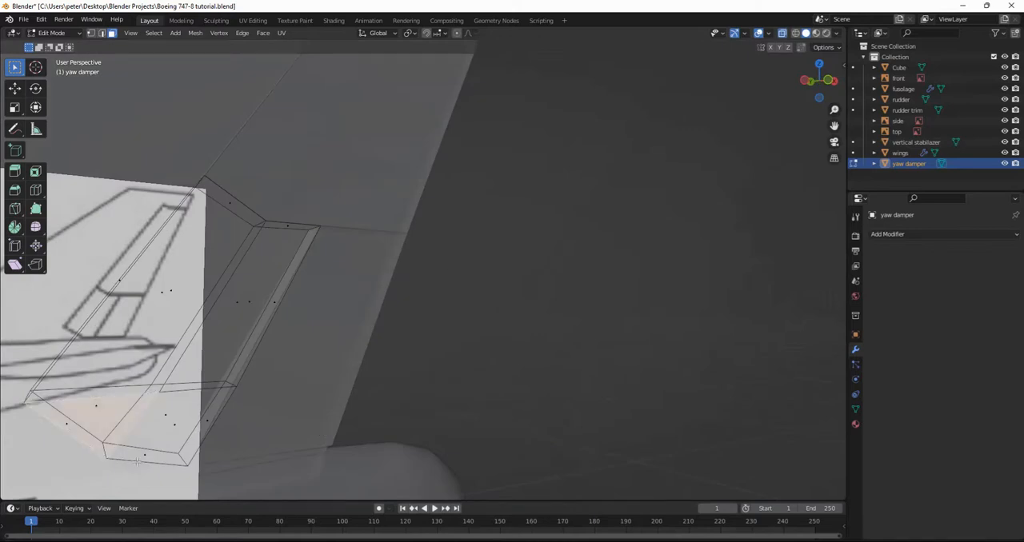
middle_click_drag(187, 437, 387, 395)
key("2")
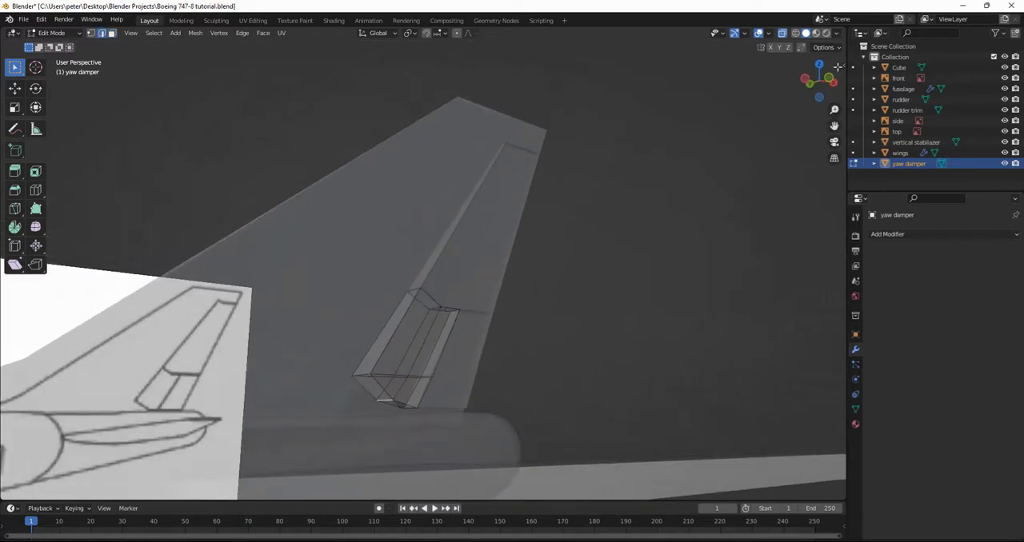
left_click(835, 78)
key("alt+z")
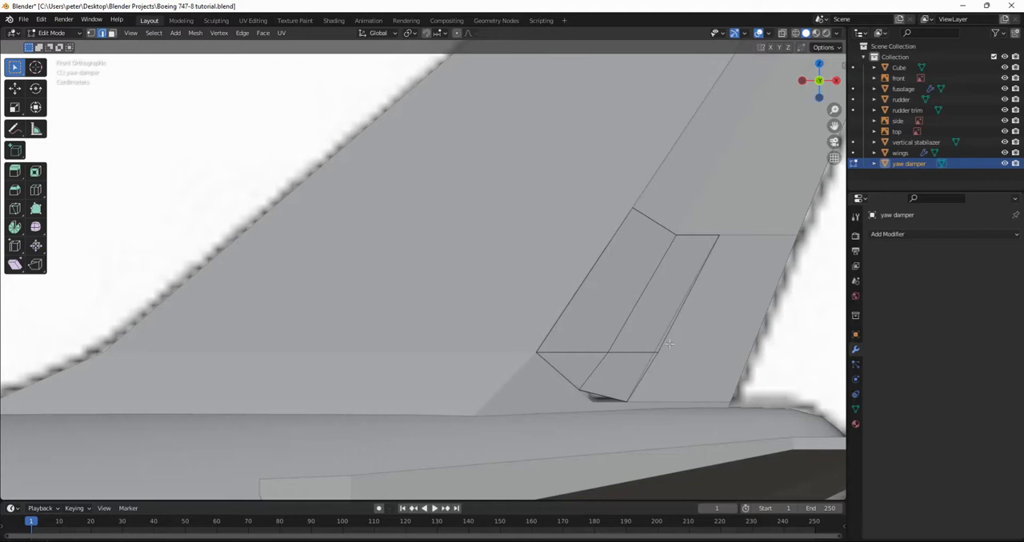
key("g")
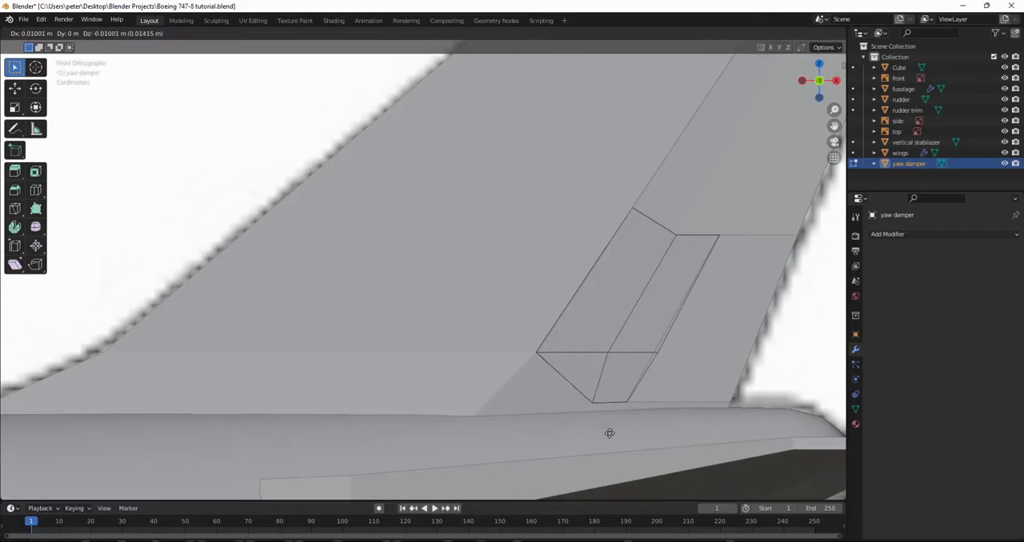
left_click(608, 432)
scroll(676, 351, "down", 3)
Nudge the yaw damper's rear edge at the lower crease about 0.002 m forward and 0.001 m up, leave Edit Mode and deselect the object.
middle_click_drag(676, 351, 700, 322)
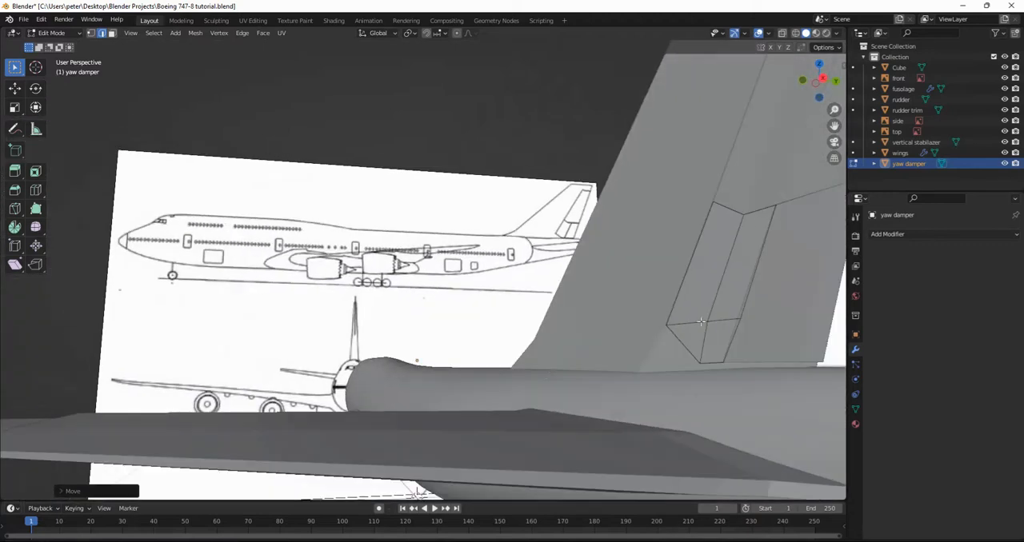
left_click(749, 327)
key("KP_1")
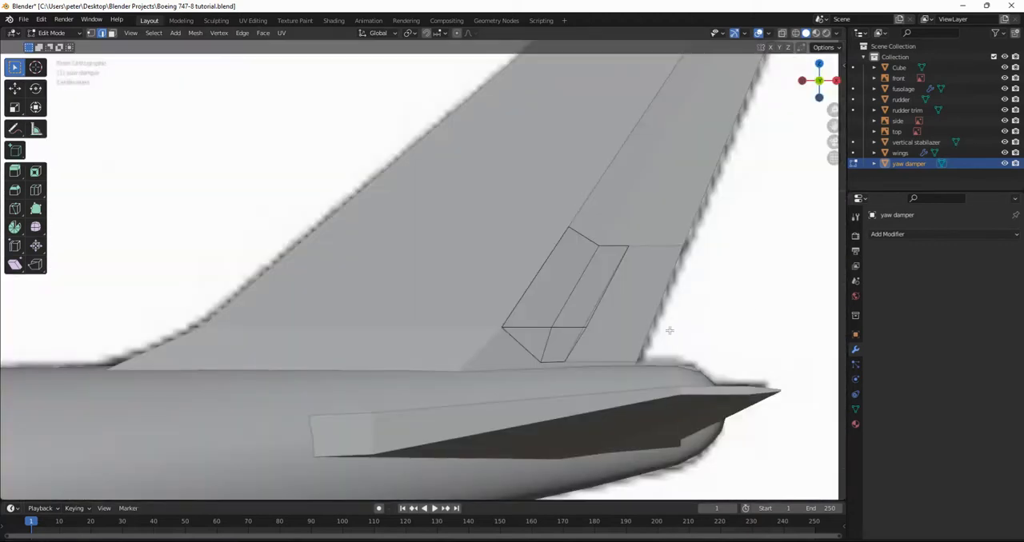
key("g")
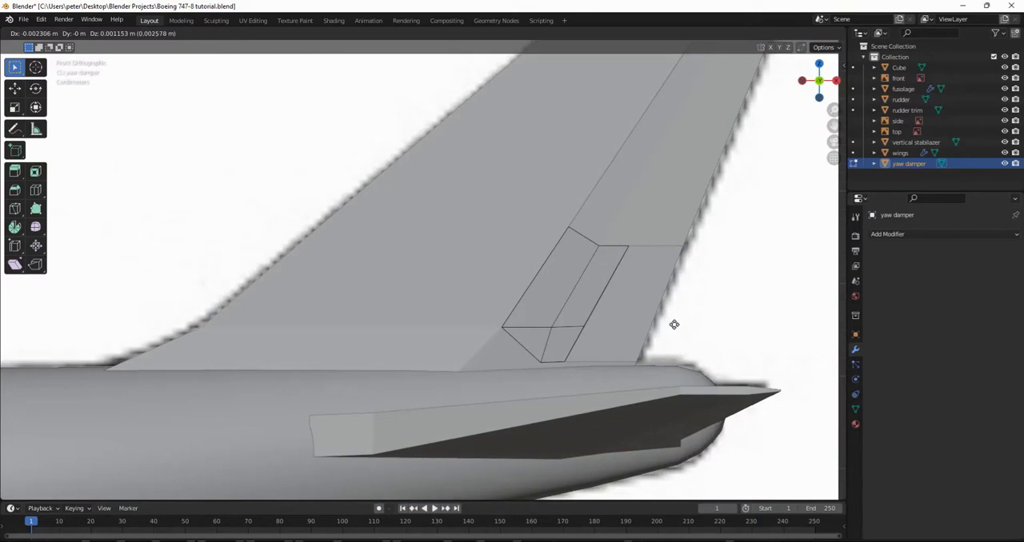
left_click(674, 325)
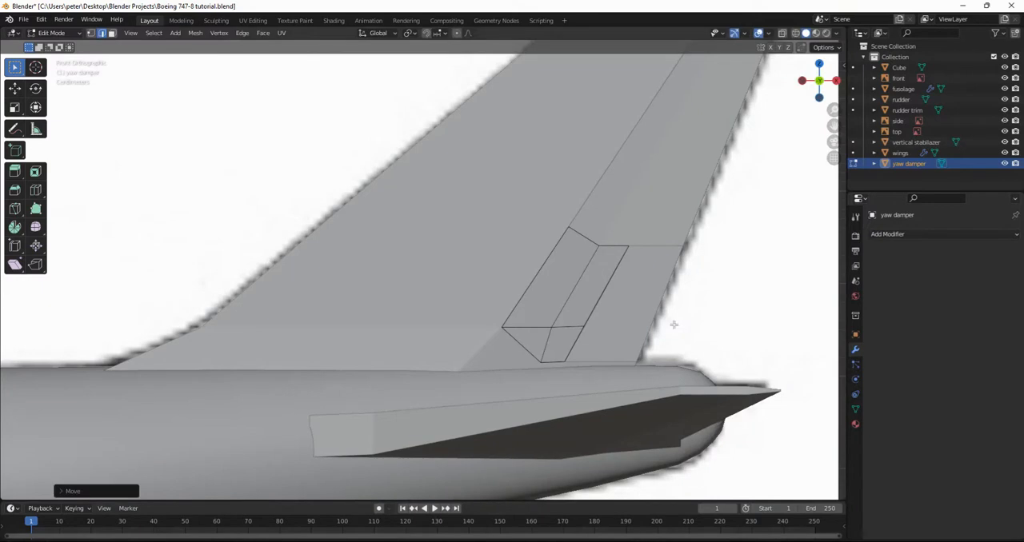
key("Tab")
scroll(705, 258, "down", 5)
left_click(705, 258)
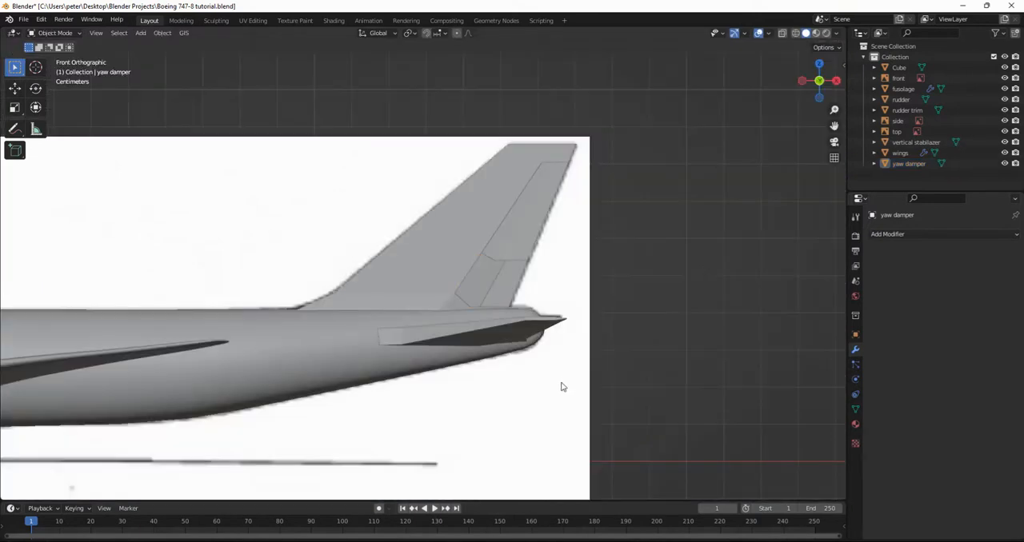
middle_click_drag(632, 347, 585, 370)
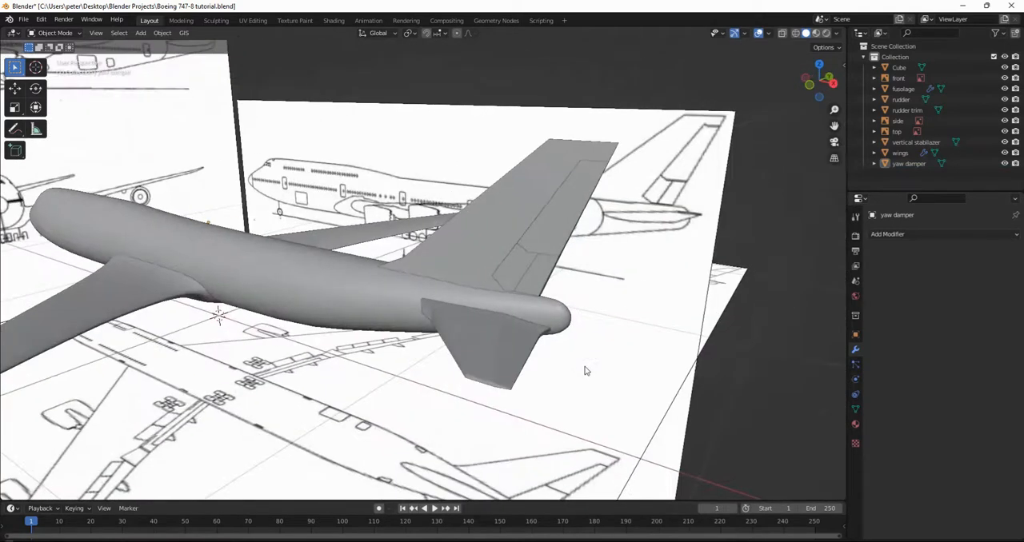